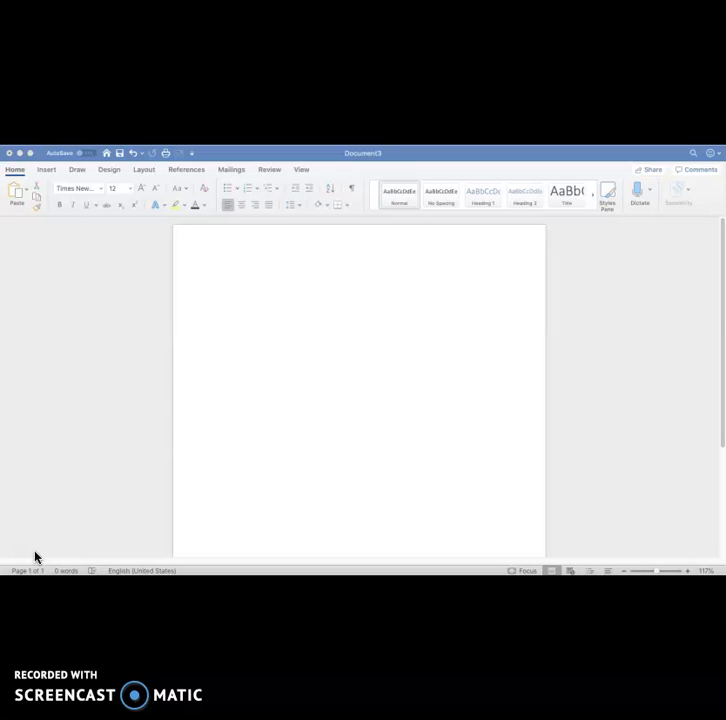
- Open the page header for editing and insert a right-aligned page number in it
click(34, 553)
double_click(353, 241)
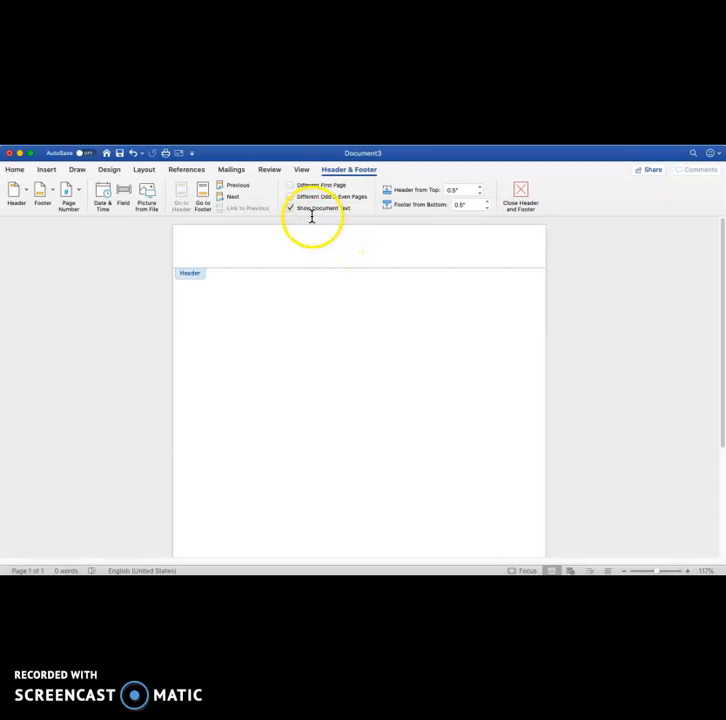
click(275, 249)
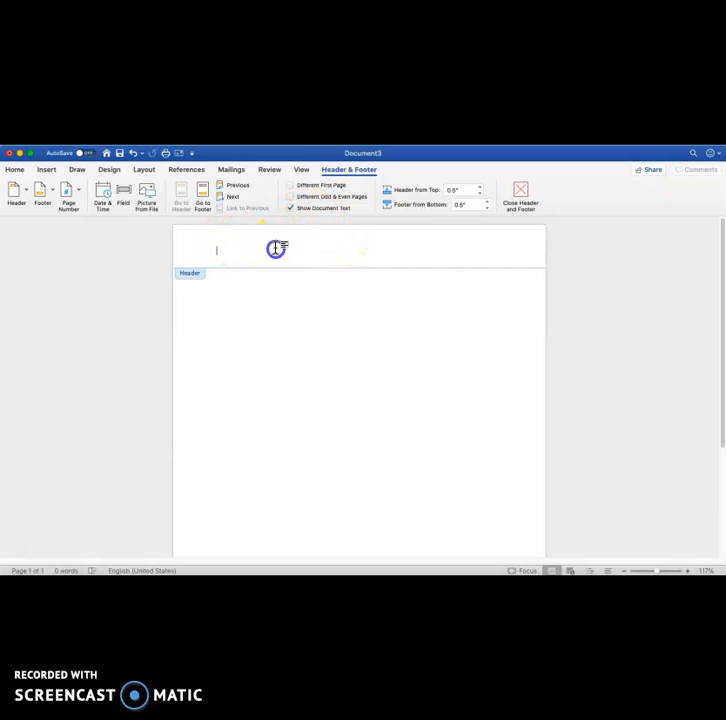
click(80, 194)
click(85, 208)
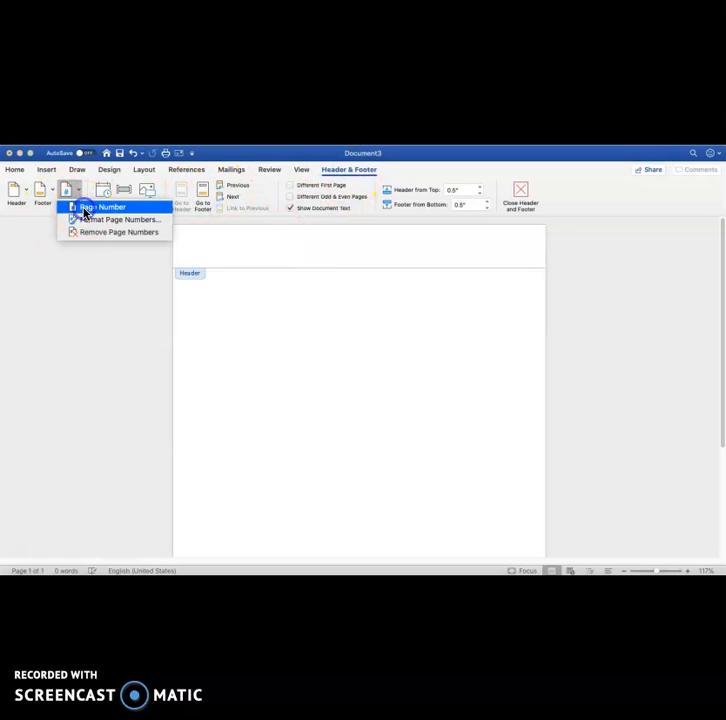
click(430, 324)
click(432, 326)
- Format the header page number in Times New Roman, size 12, and return to the document body
click(502, 250)
double_click(502, 250)
click(458, 383)
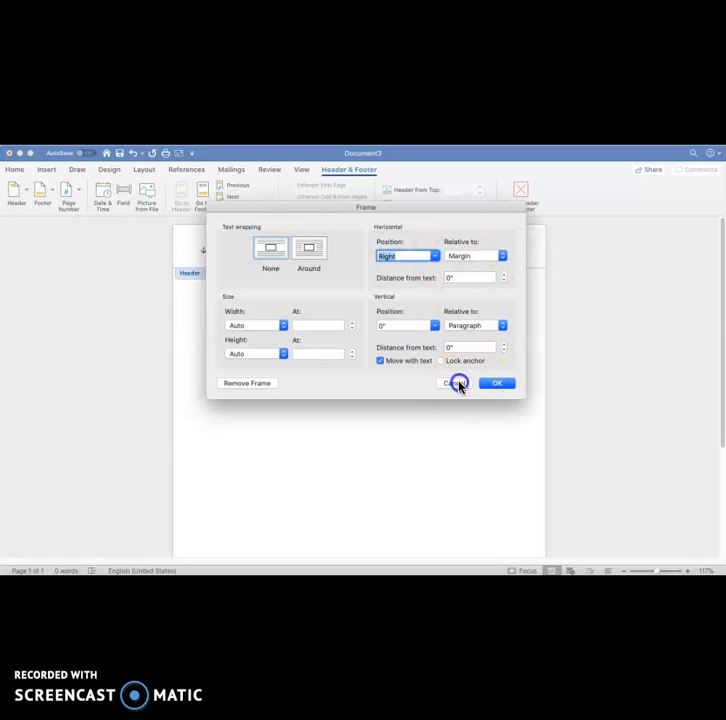
click(18, 169)
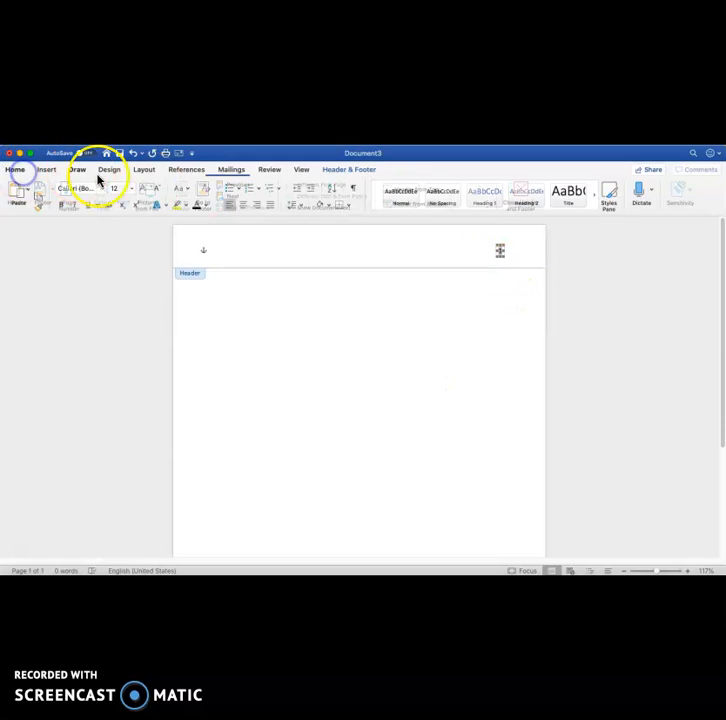
click(80, 188)
text(Times)
key(Return)
click(118, 188)
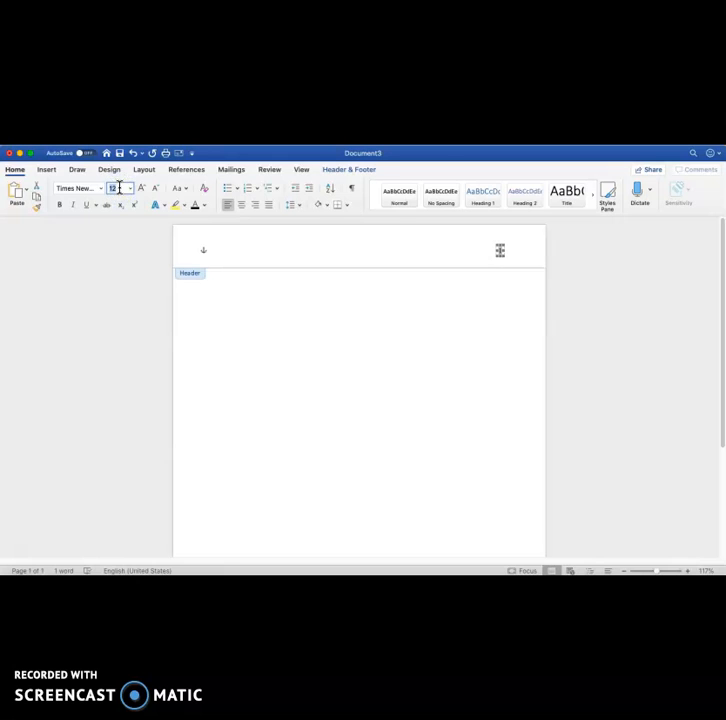
key(Return)
click(481, 252)
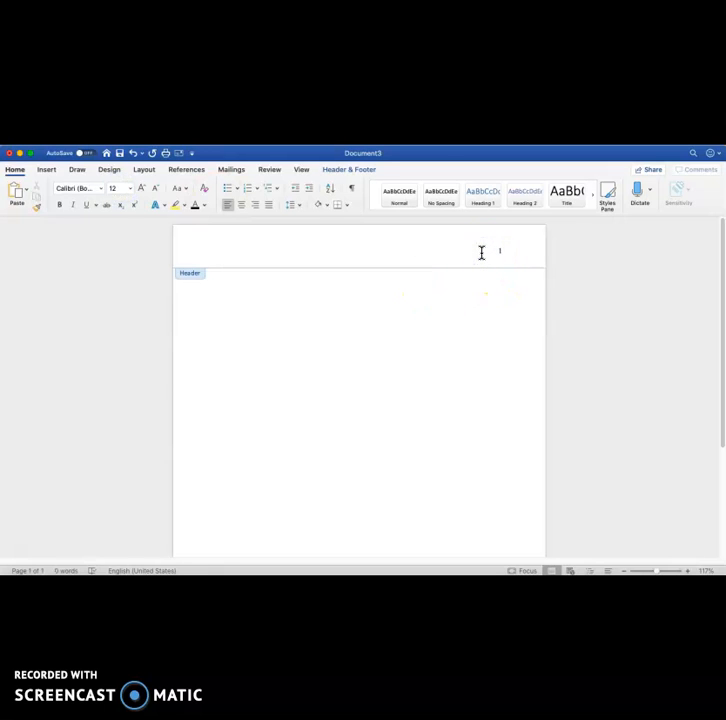
double_click(382, 293)
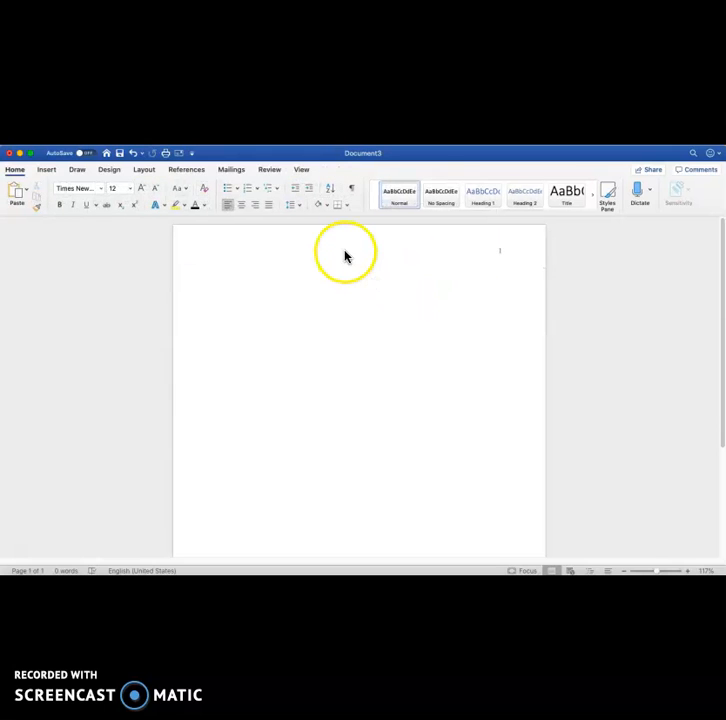
- Set the line spacing at the start of the blank document body to 2.0
click(258, 271)
click(237, 271)
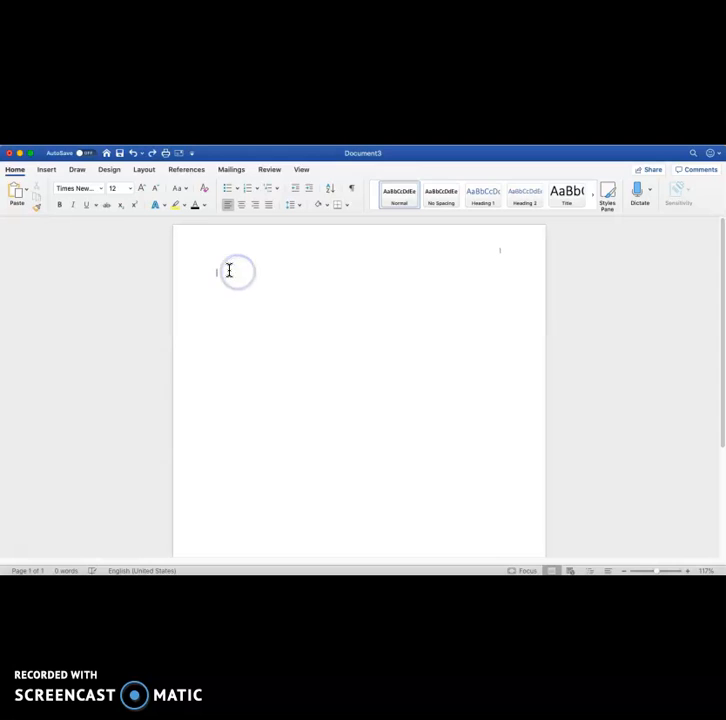
click(299, 205)
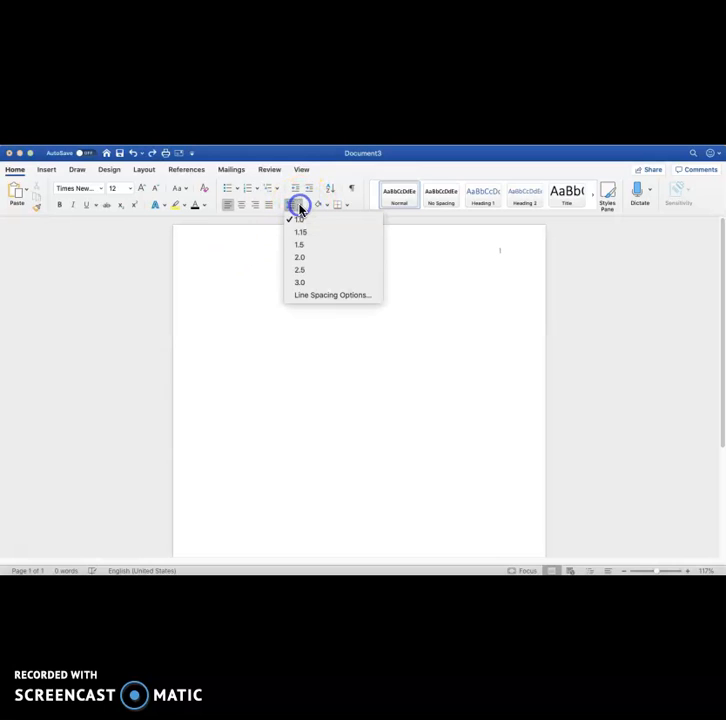
click(307, 258)
click(228, 266)
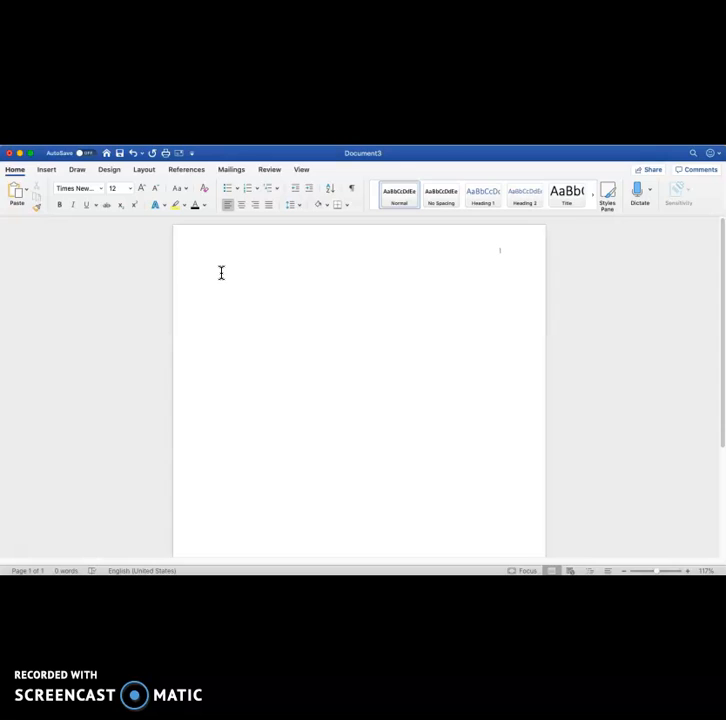
- Add the title "The Title of This Slide" two blank lines down the page, bold and centred
text(The Title of This Slide)
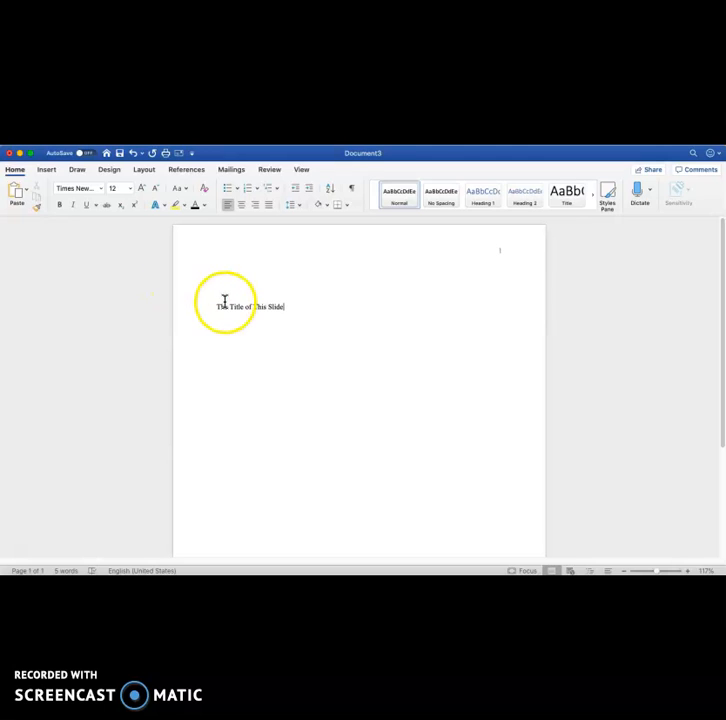
triple_click(261, 307)
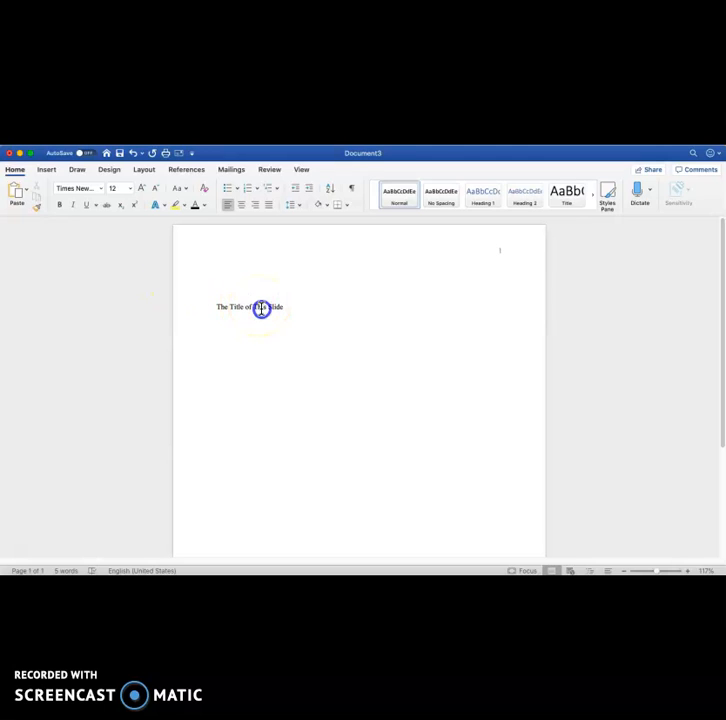
click(59, 205)
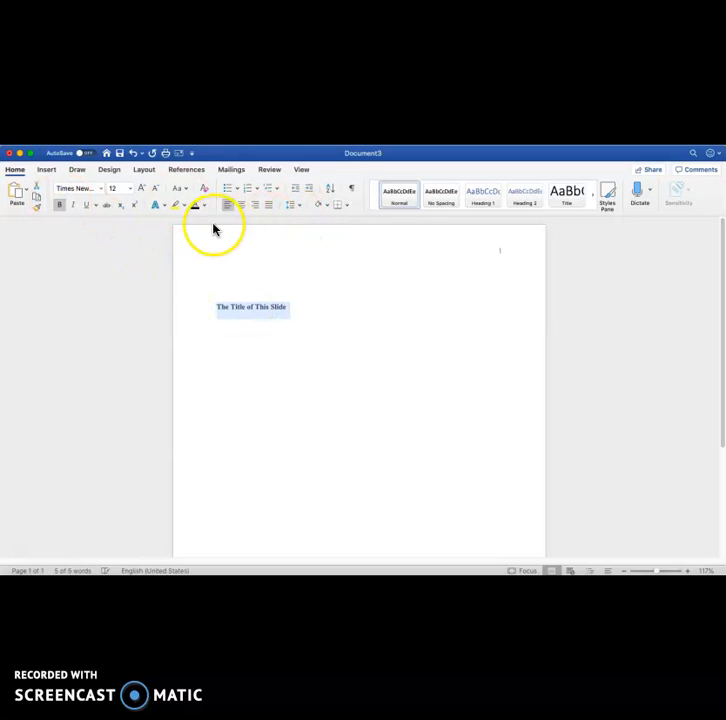
click(243, 207)
click(246, 280)
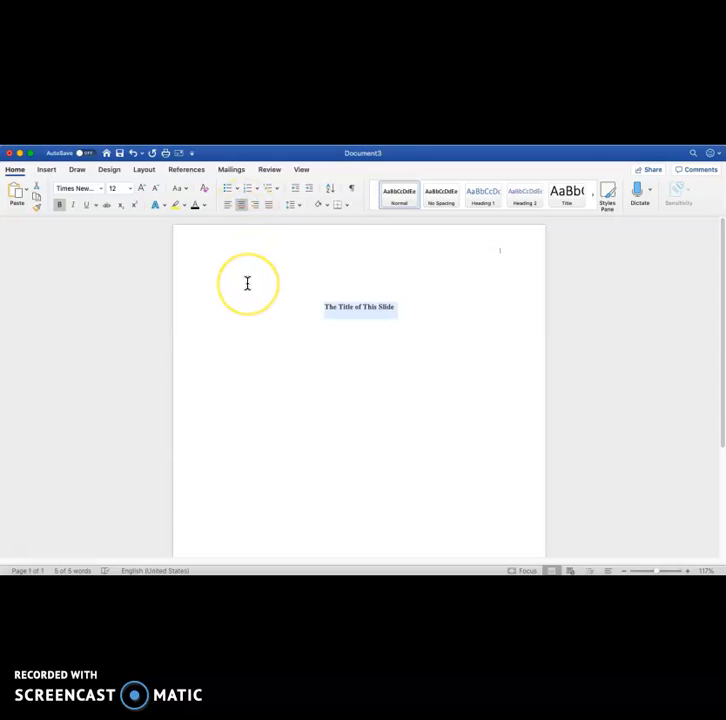
click(281, 291)
click(407, 311)
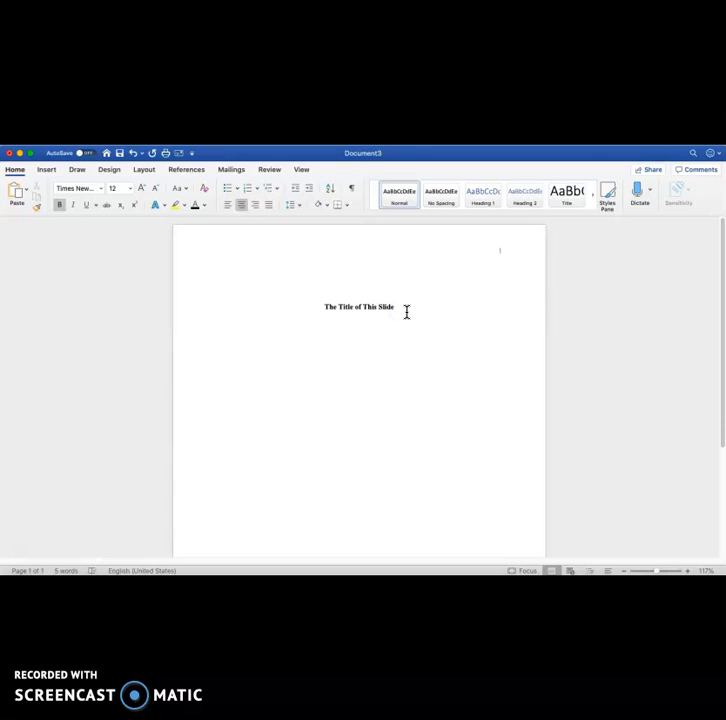
- Leave one blank line below the title and add the author line "First name, MI, Last name"
click(397, 307)
key(Return)
key(Return)
text(First name, MI, Last name )
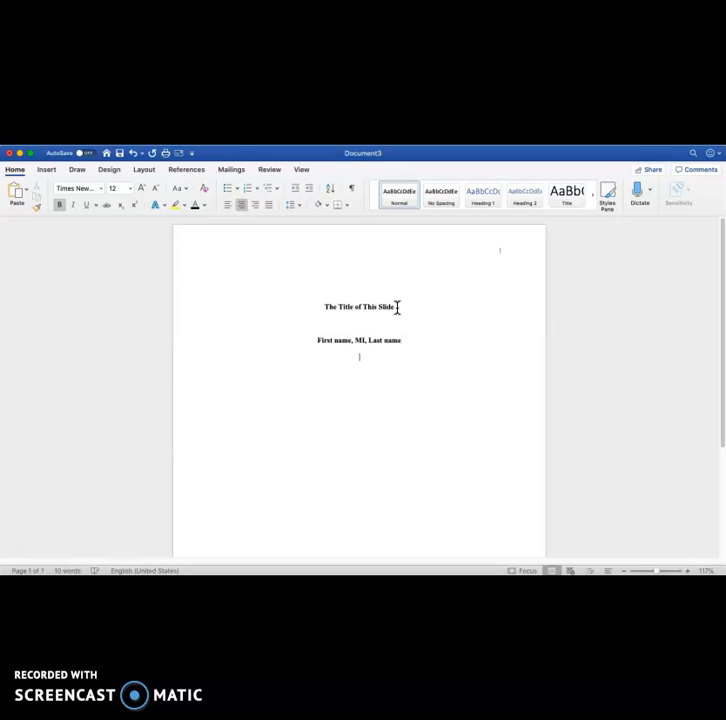
- Add the affiliation line "Department of English, The Name of Institution" below the author line, correcting the spelling of "Institution"
text(Departmen)
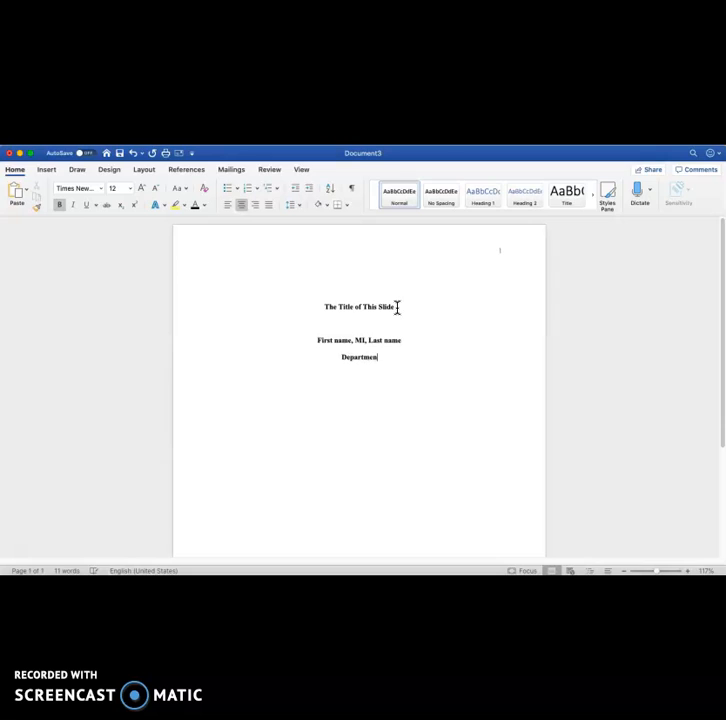
text(t of En)
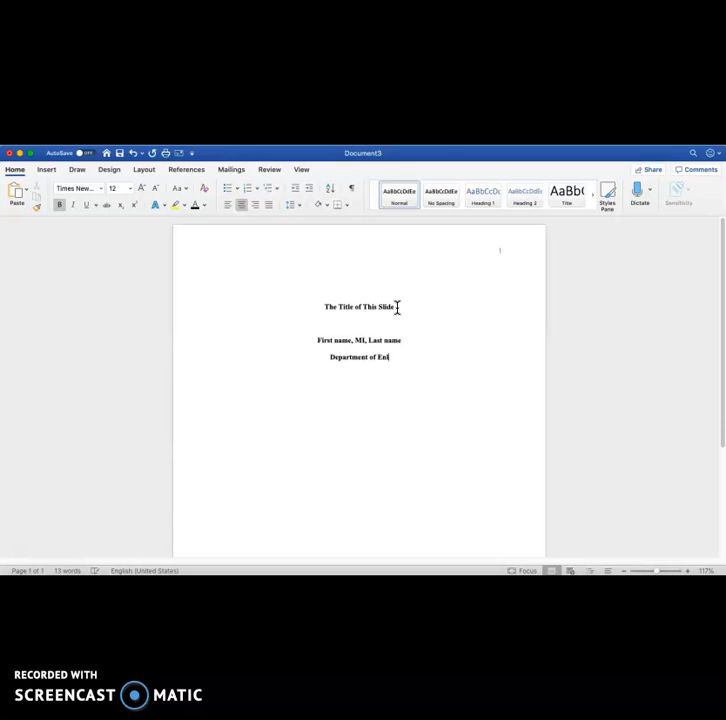
text(glish, The Name of In)
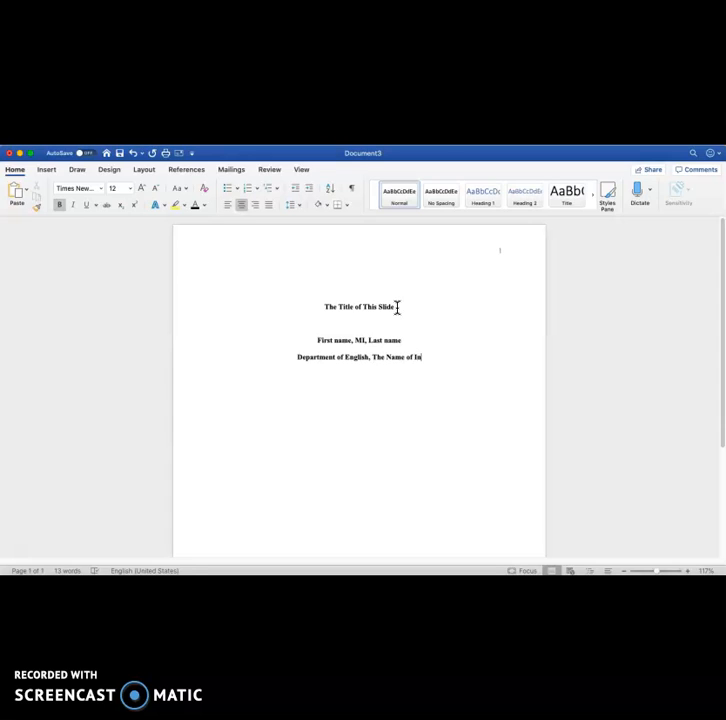
text(stittuion)
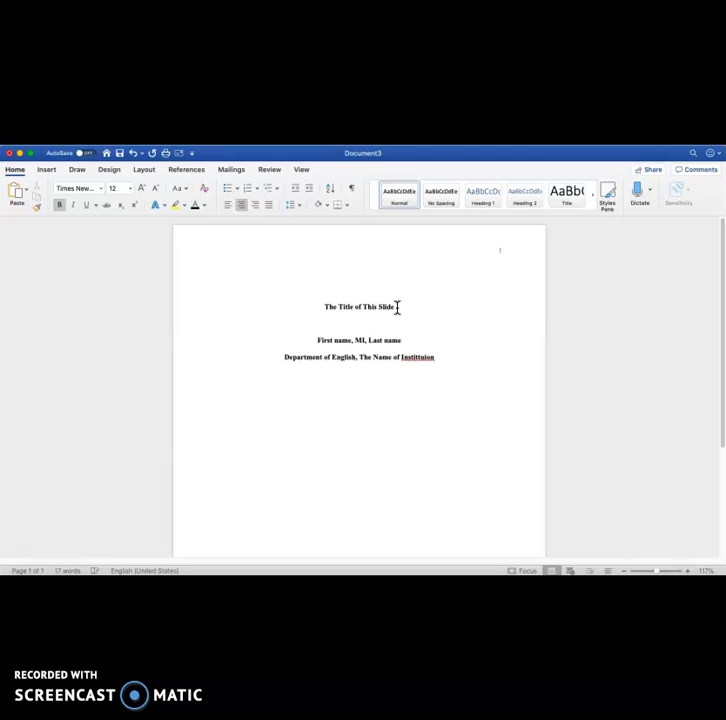
right_click(432, 362)
click(446, 364)
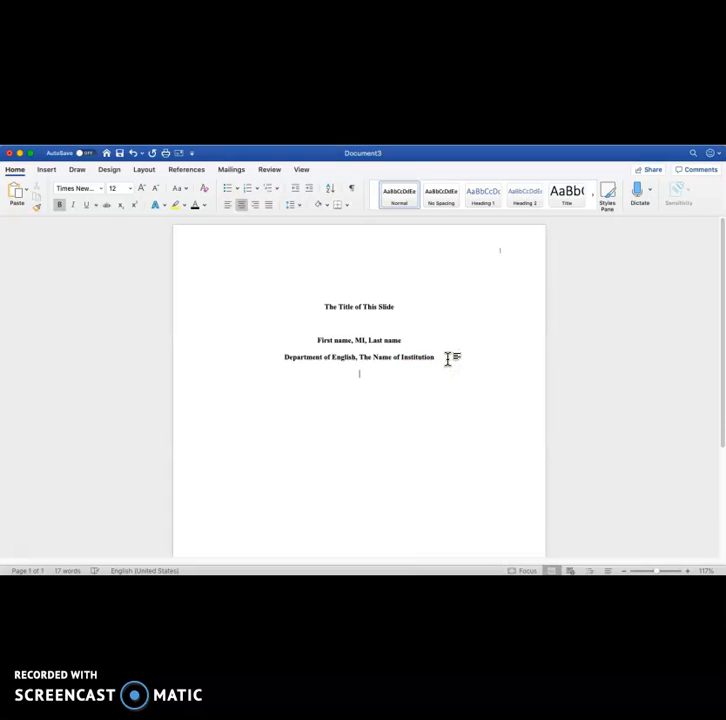
- Add the course line "ENG 3416: New Media for Technical Communication" below the affiliation line
key(Return)
text(ENG 3416: New Media for Technic)
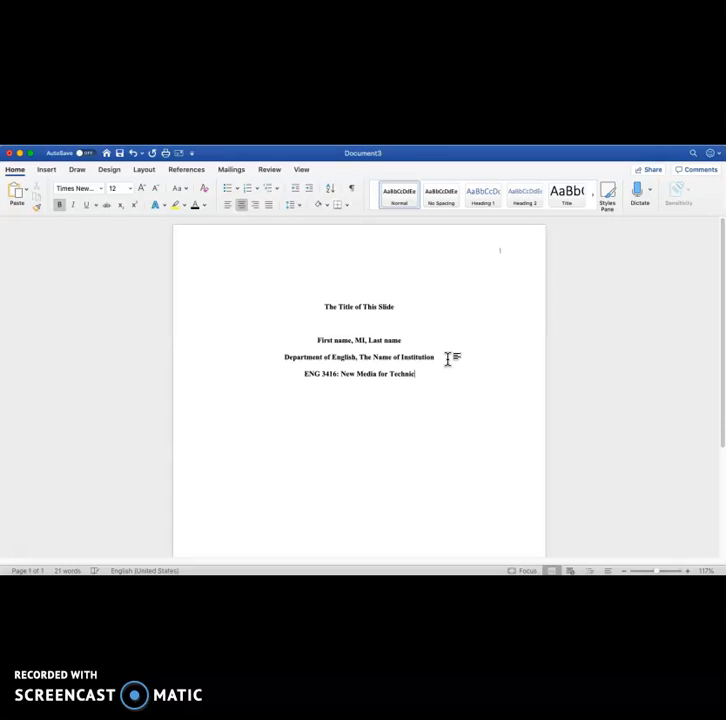
text(al Communication )
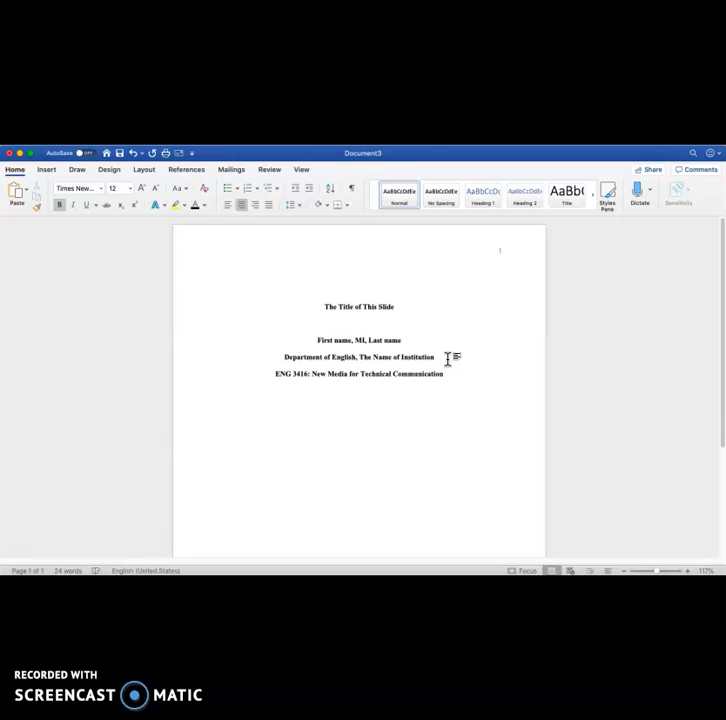
- Complete the title block with the line "Professor Name" and the date 02/28/2020 on the line below it
text(Professor )
text(Name)
text(02/)
text(28)
text(/2020)
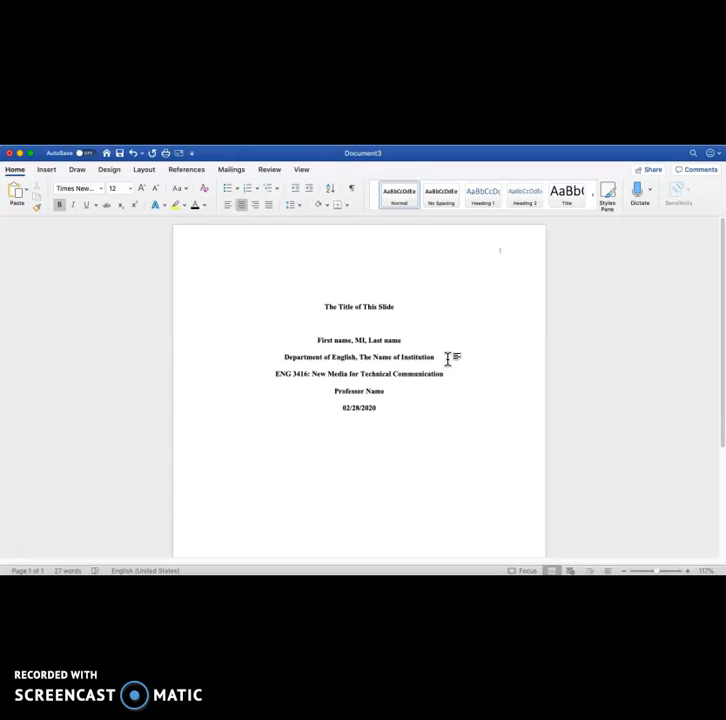
scroll(402, 433, down, 1)
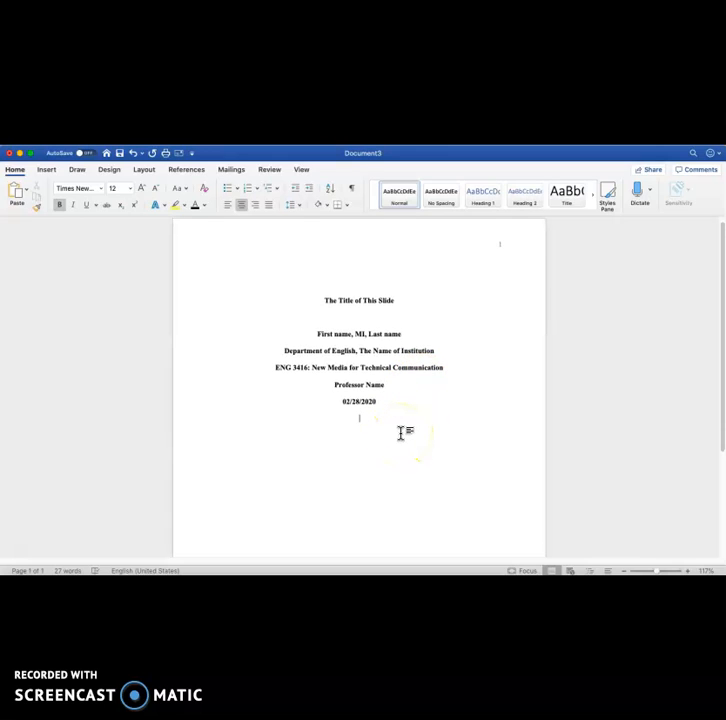
click(390, 397)
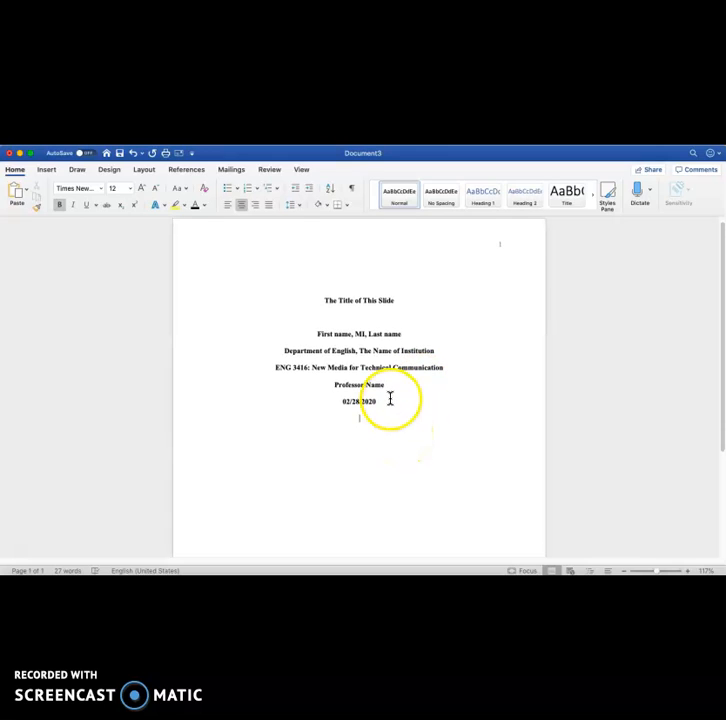
key(Return)
key(Return)
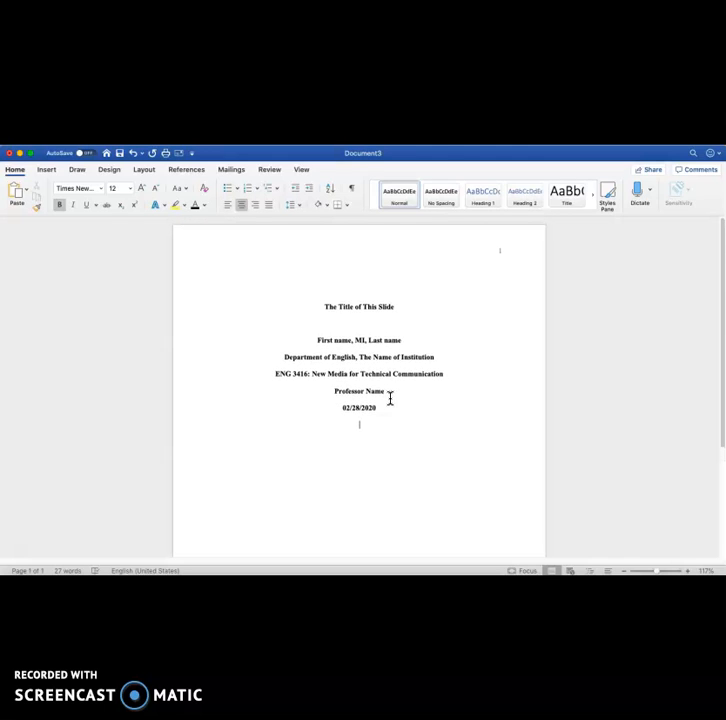
- Select the whole title block from the title to the date and check its font and formatting
drag(324, 306, 370, 401)
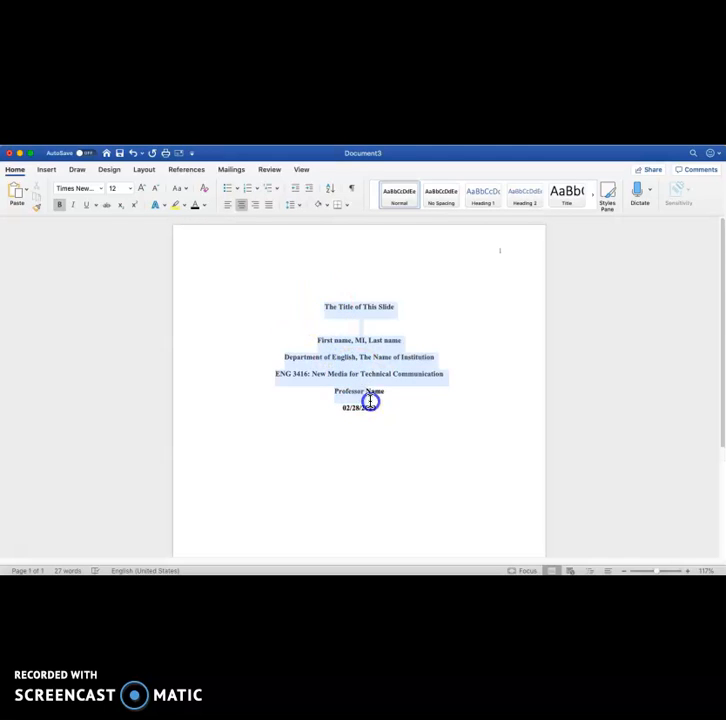
click(89, 190)
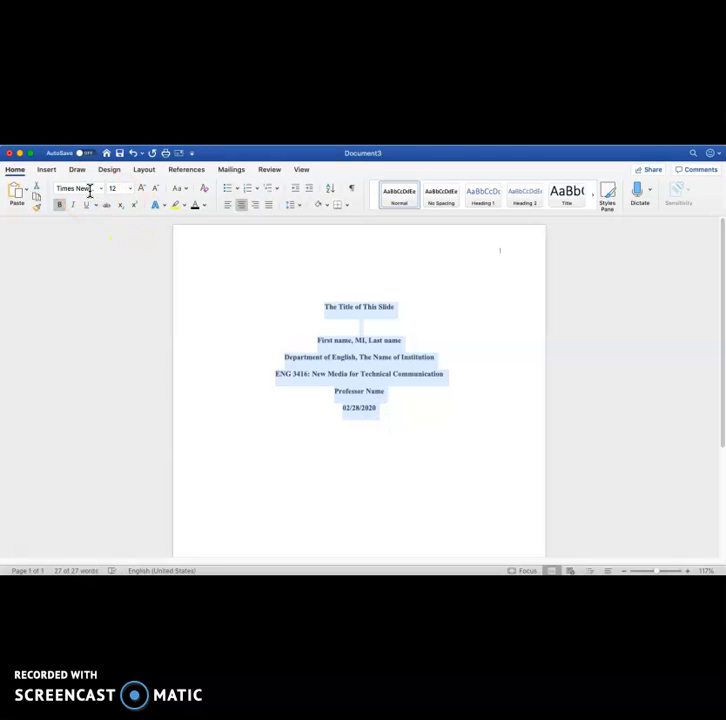
click(421, 442)
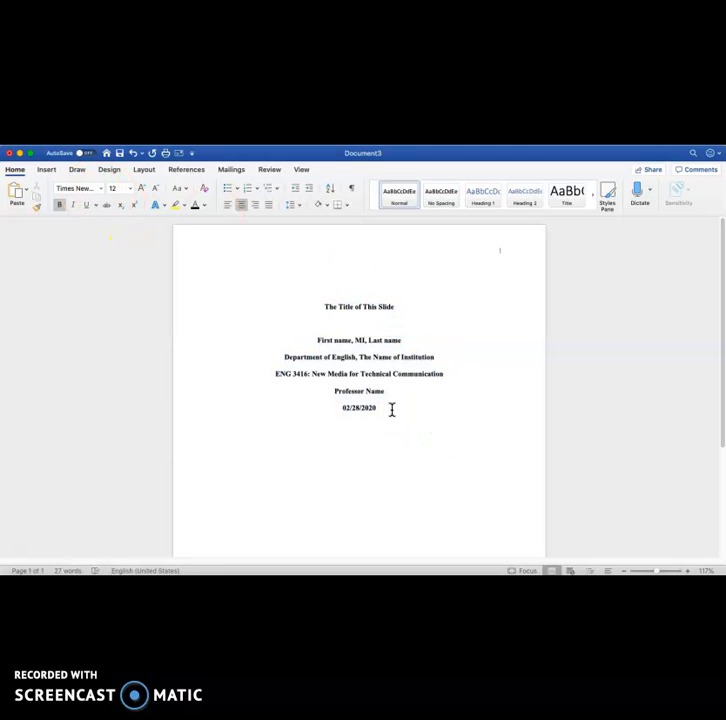
- Start a new page after the title block, enter the placeholder =lorem() on it, and return to the title page
key(super+Return)
click(267, 393)
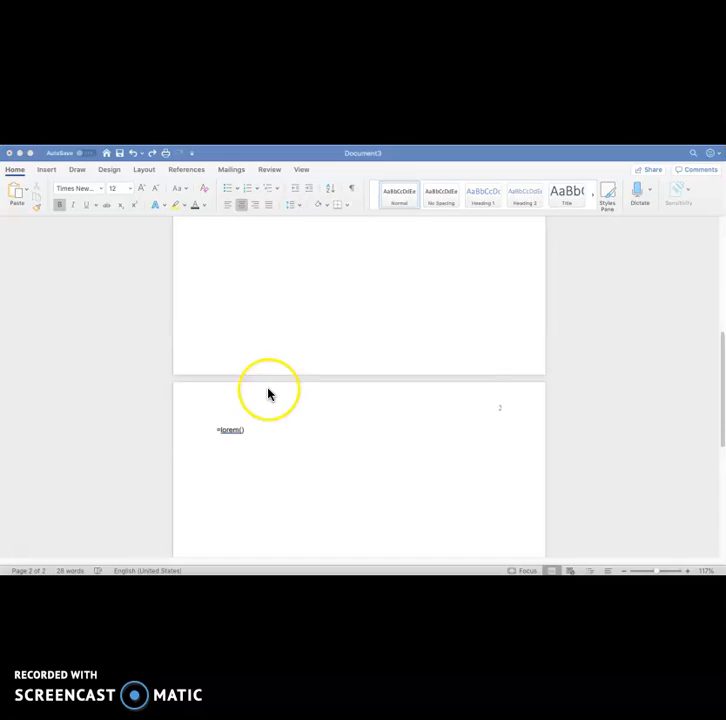
scroll(267, 393, up, 10)
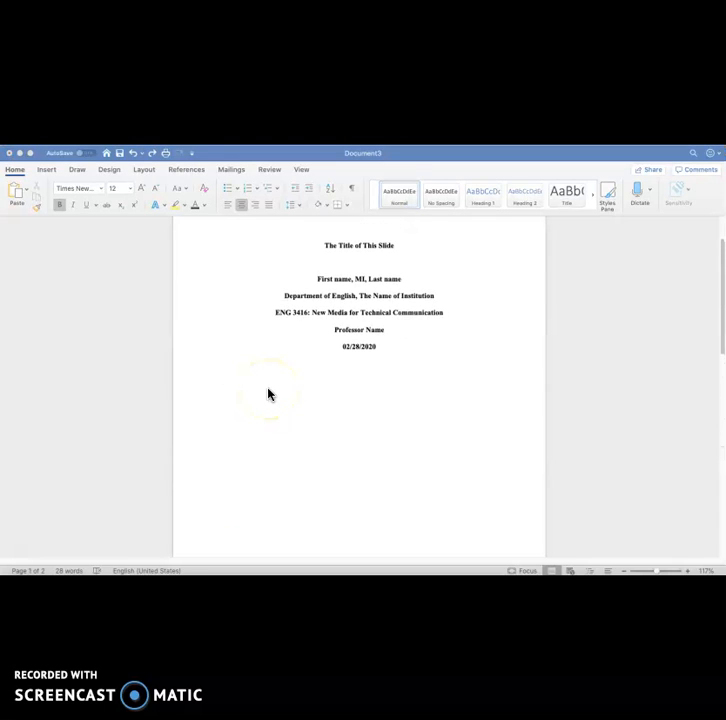
scroll(268, 393, down, 5)
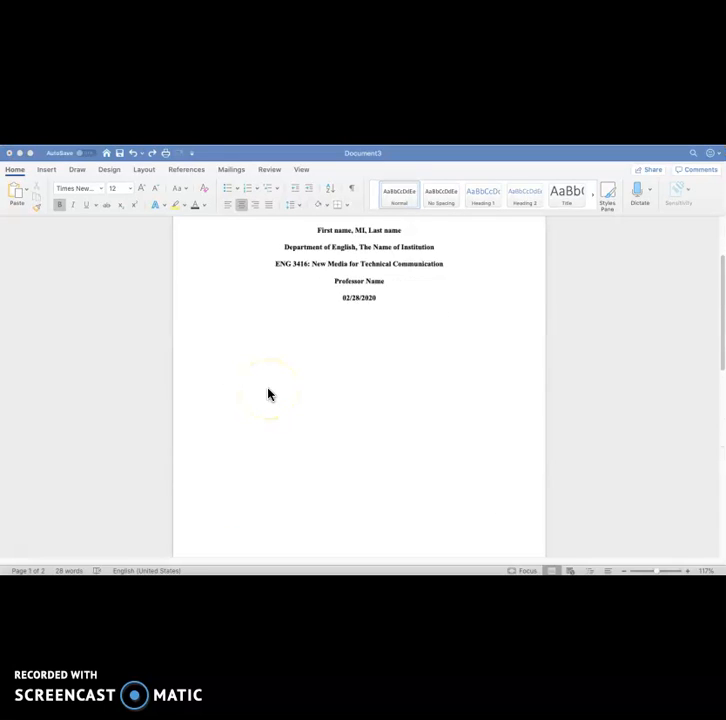
click(333, 396)
click(357, 344)
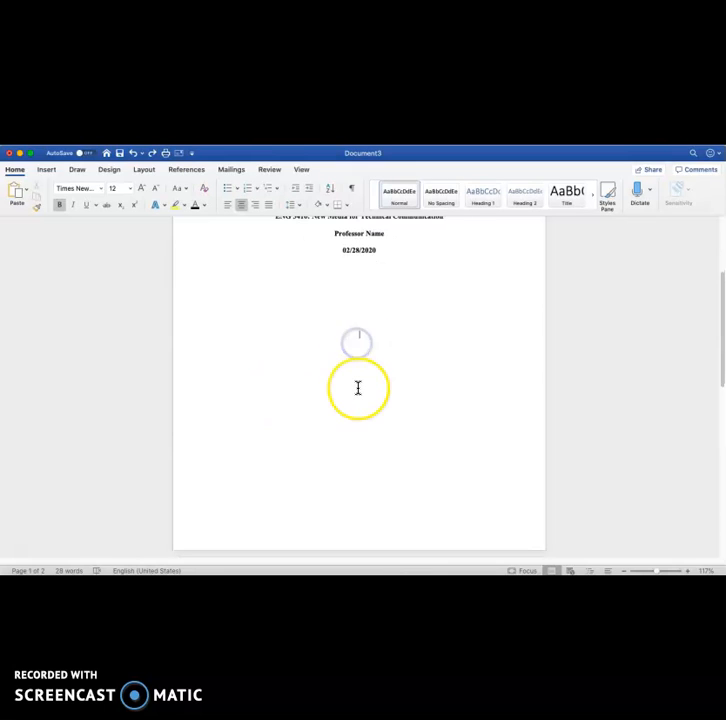
- Add the bold, centred heading "Abstract" at the start of page 2 and check its formatting
scroll(358, 388, down, 5)
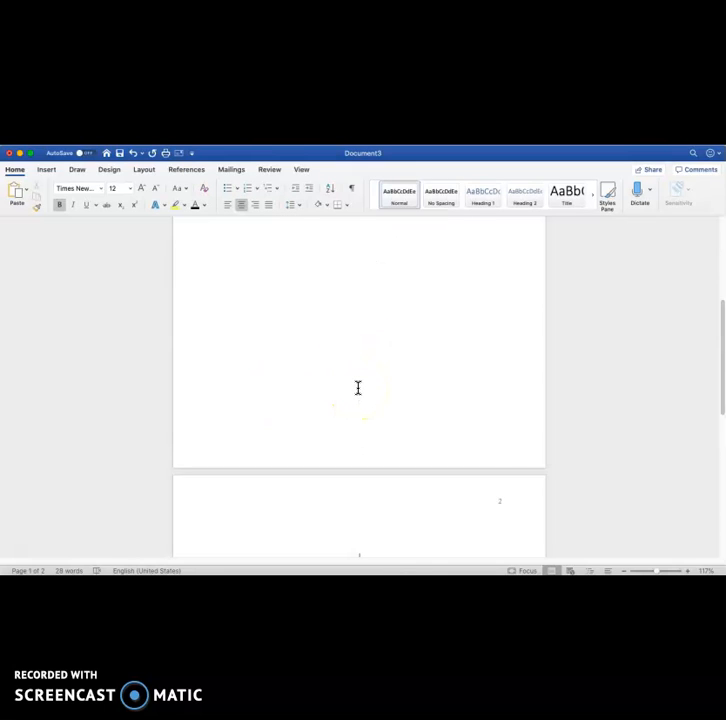
click(377, 471)
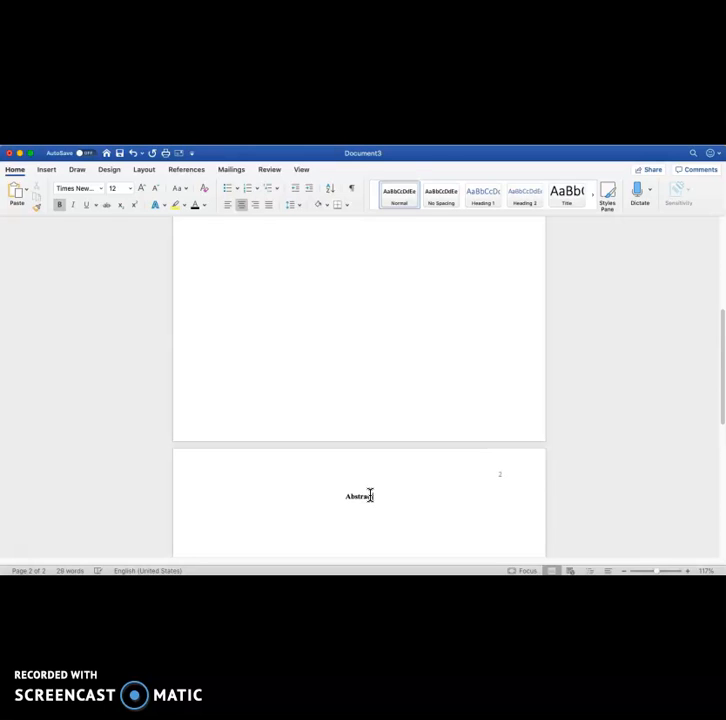
double_click(358, 495)
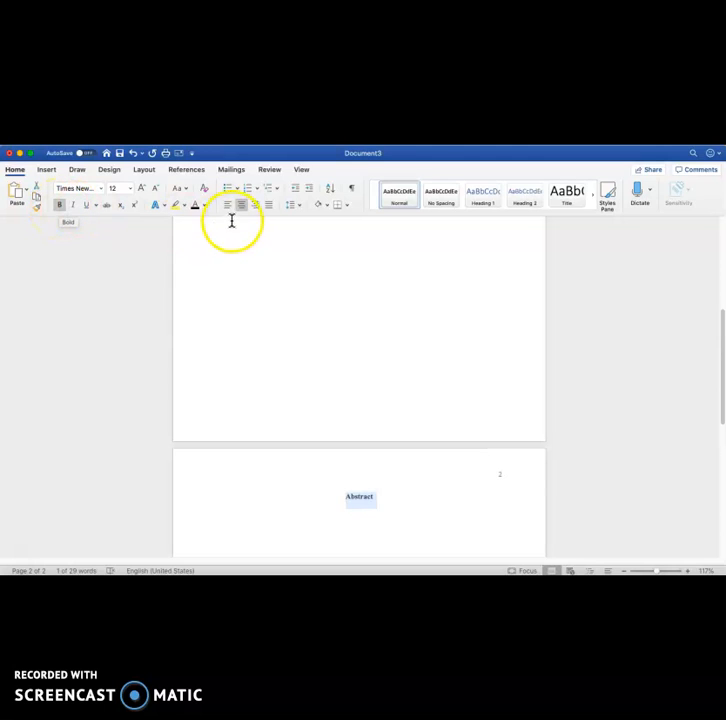
click(313, 415)
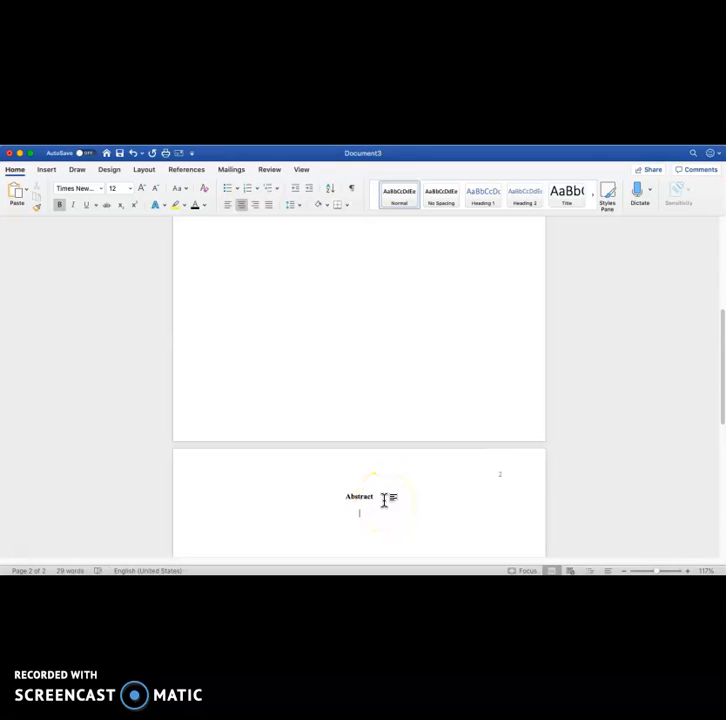
- Left-align the line below the Abstract heading and fill it with two runs of =lorem() placeholder text
click(229, 205)
scroll(240, 499, down, 2)
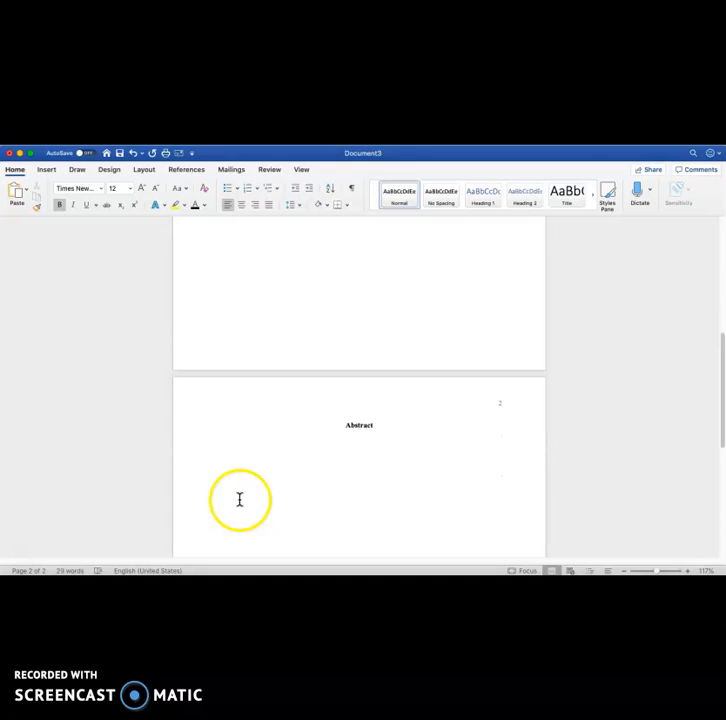
scroll(227, 437, down, 3)
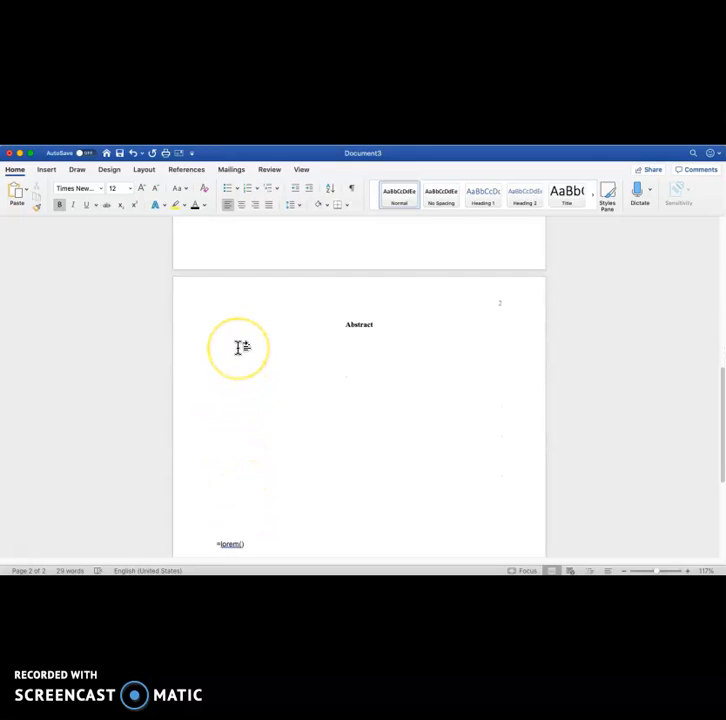
key(Return)
click(266, 369)
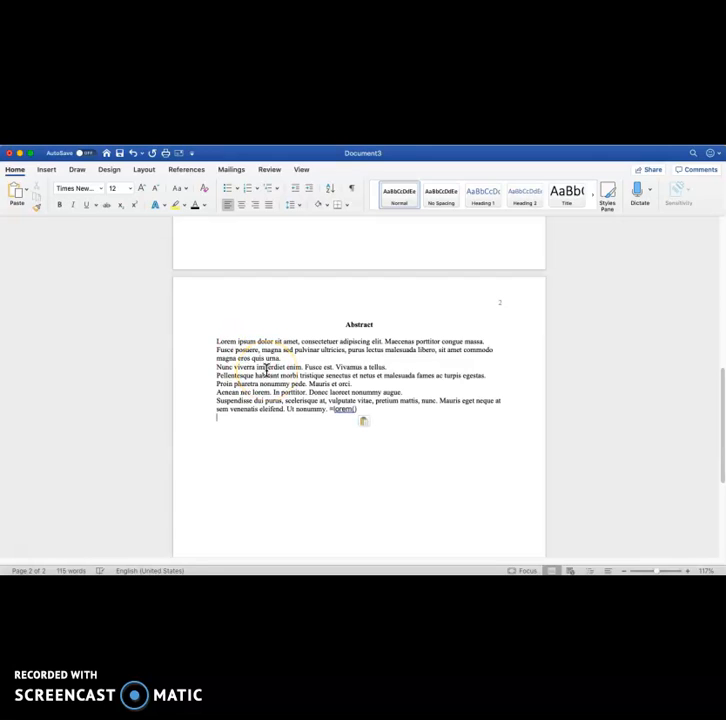
drag(330, 409, 357, 411)
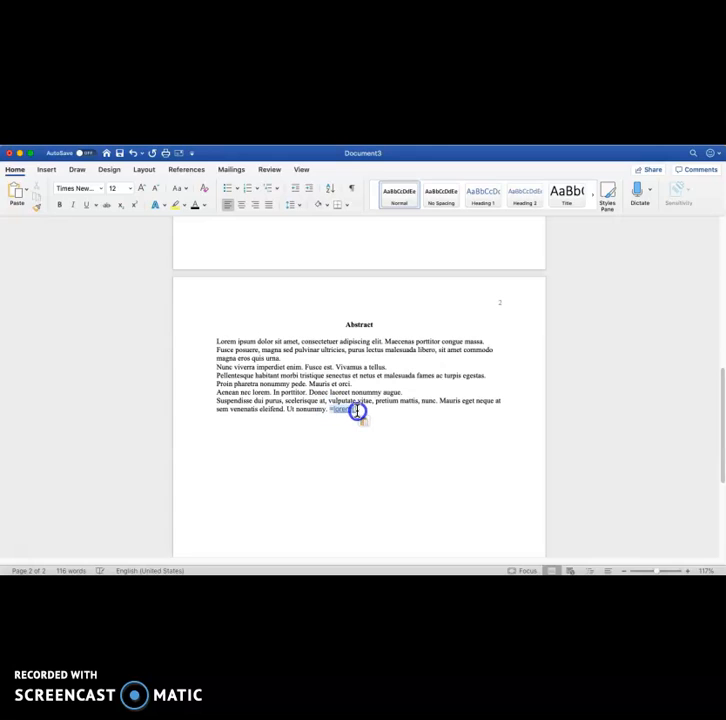
key(Return)
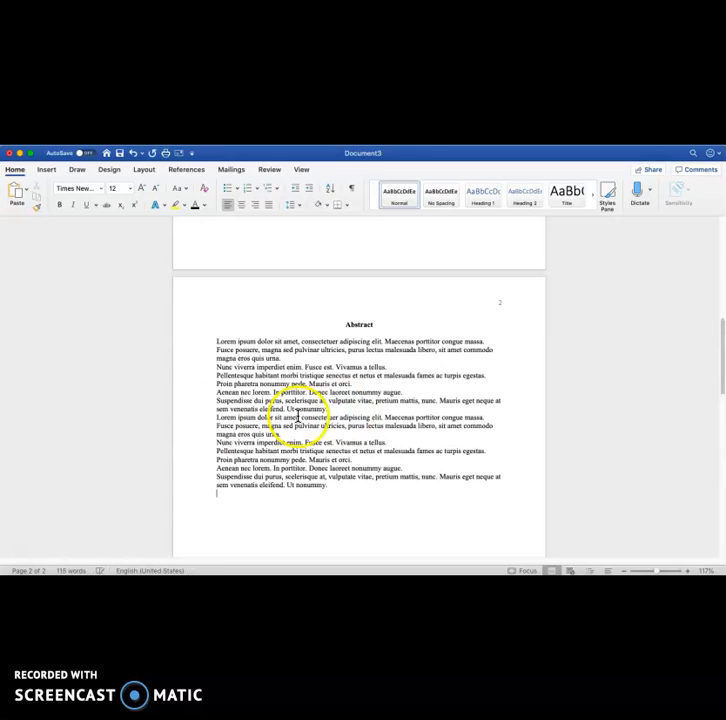
- Join the separate lines of the abstract's placeholder text by removing paragraph breaks between them
click(219, 418)
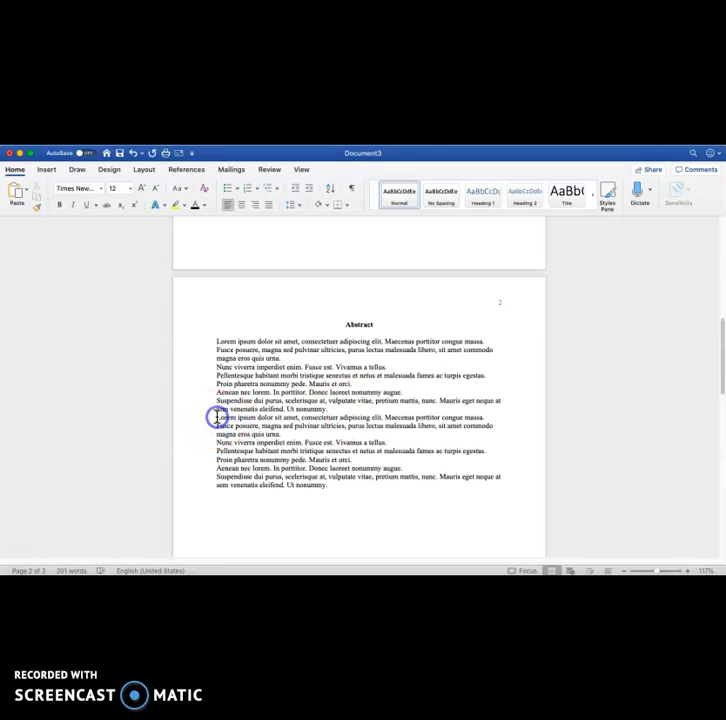
key(BackSpace)
click(217, 365)
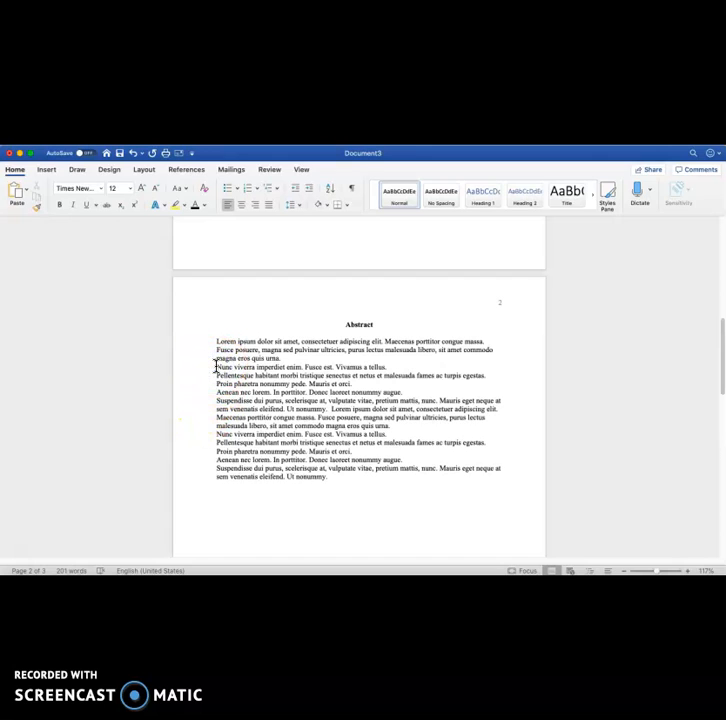
key(BackSpace)
click(217, 384)
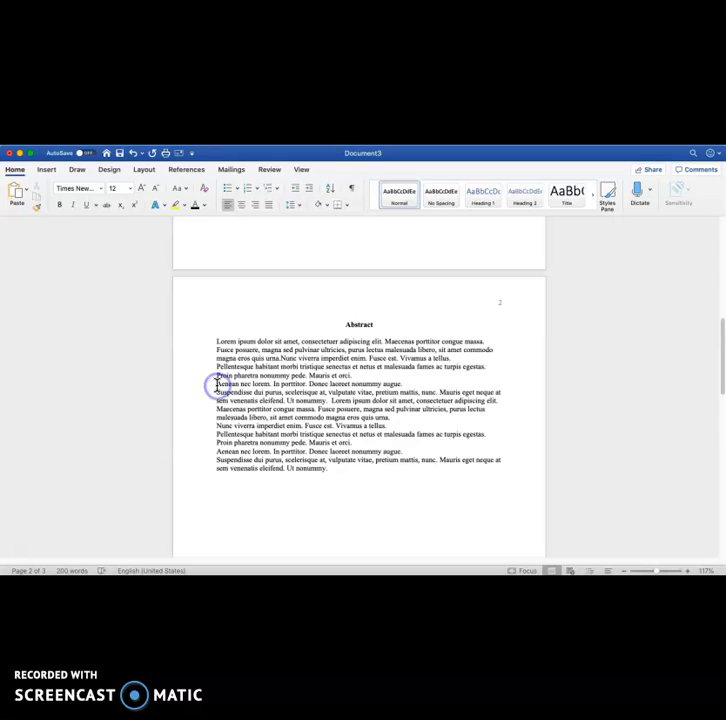
key(BackSpace)
click(217, 392)
key(BackSpace)
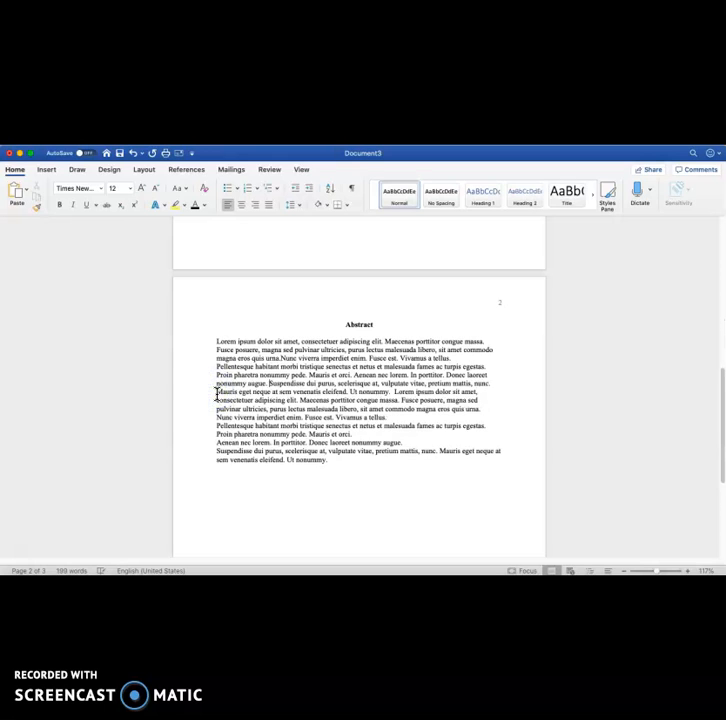
- Add the line "Keywords: literature, english, analysis," below the abstract, with the word "Keywords" in italics
scroll(267, 410, down, 2)
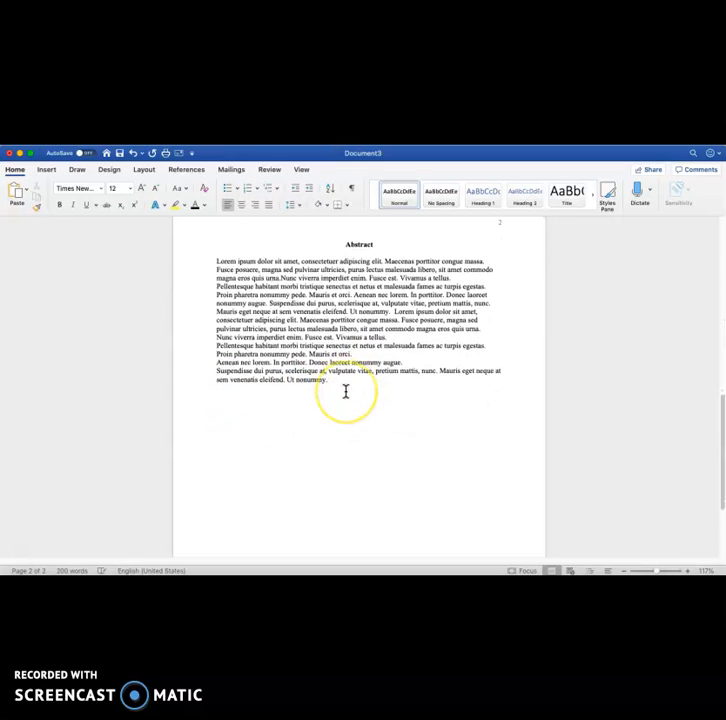
scroll(345, 391, up, 1)
click(334, 409)
key(Return)
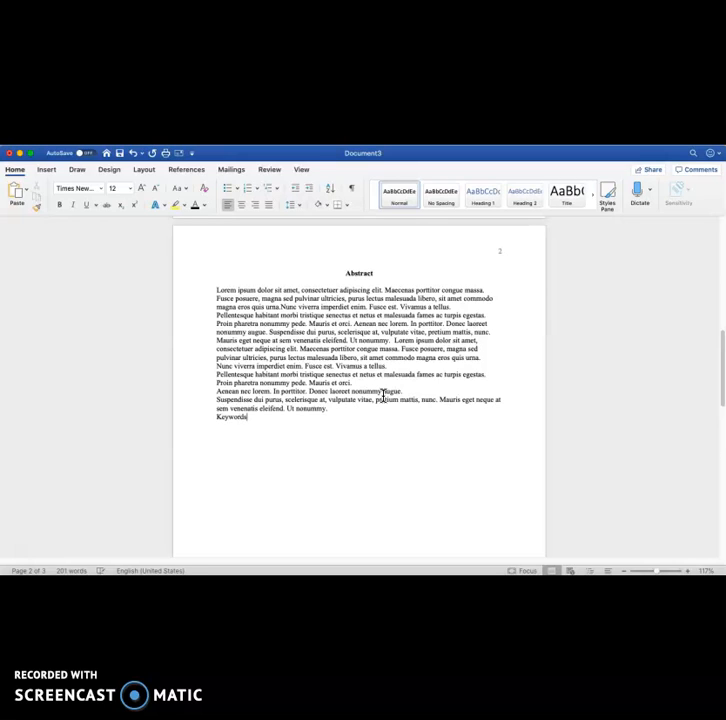
double_click(238, 415)
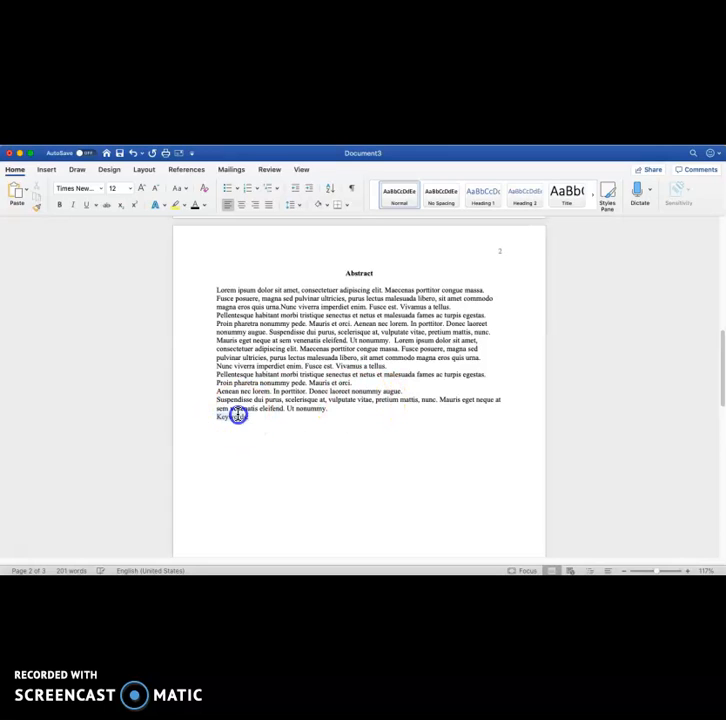
click(72, 204)
click(266, 416)
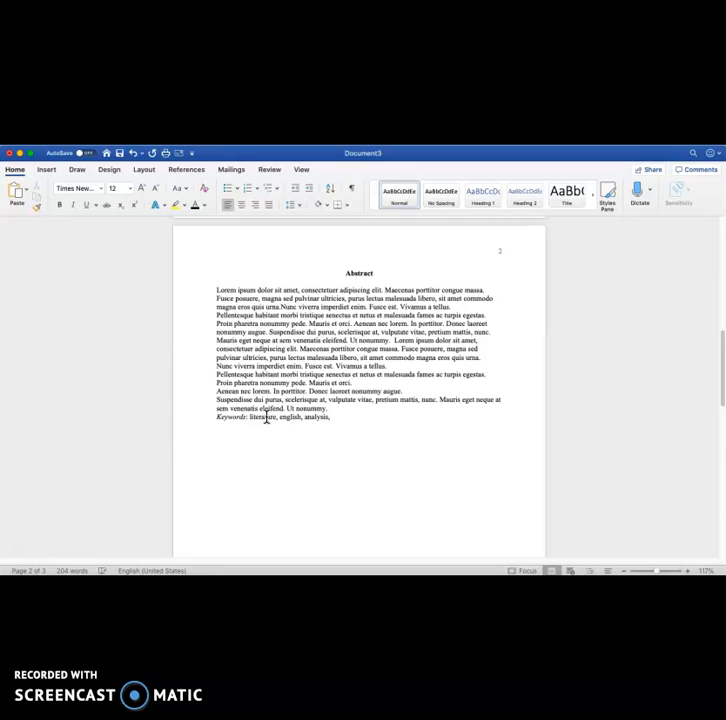
- Set the line spacing of the abstract text and the Keywords line to 2.0
scroll(342, 392, down, 1)
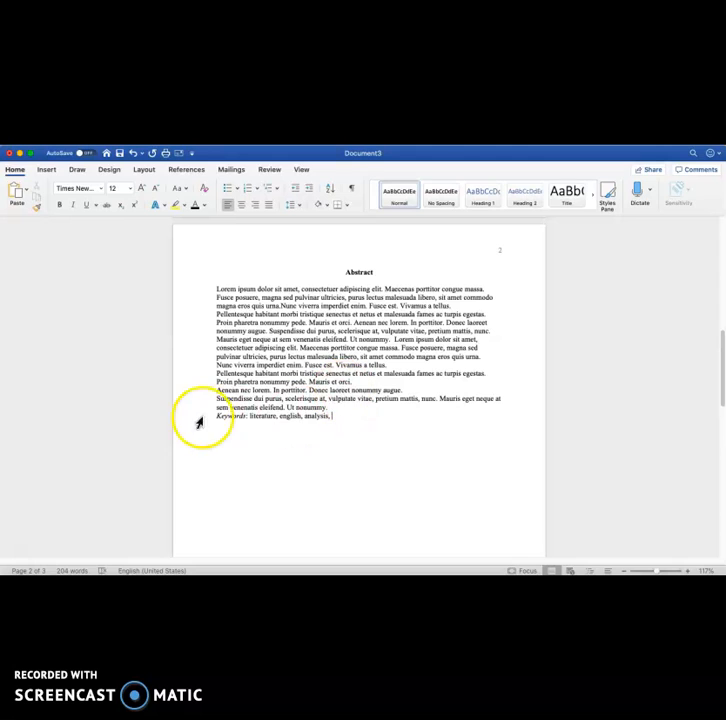
scroll(340, 394, down, 1)
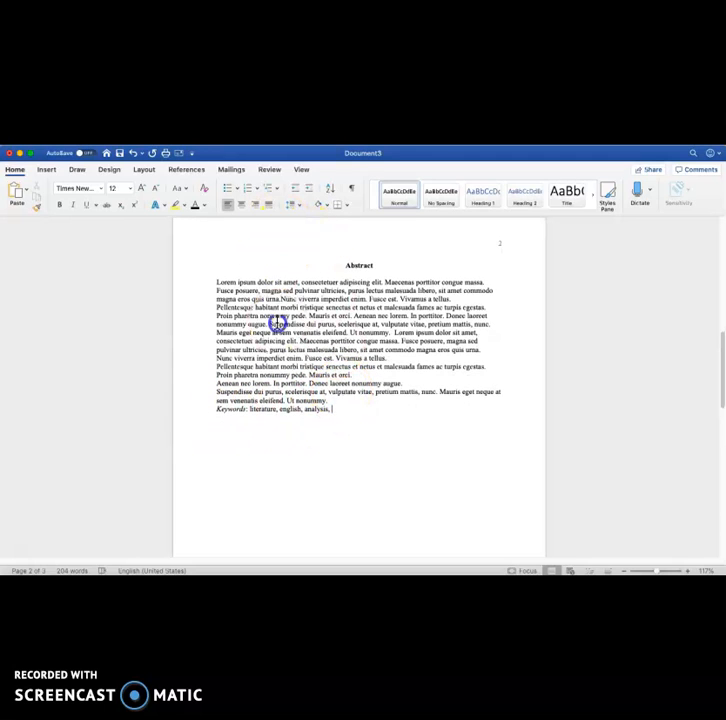
click(295, 204)
click(250, 298)
drag(213, 283, 337, 411)
click(291, 205)
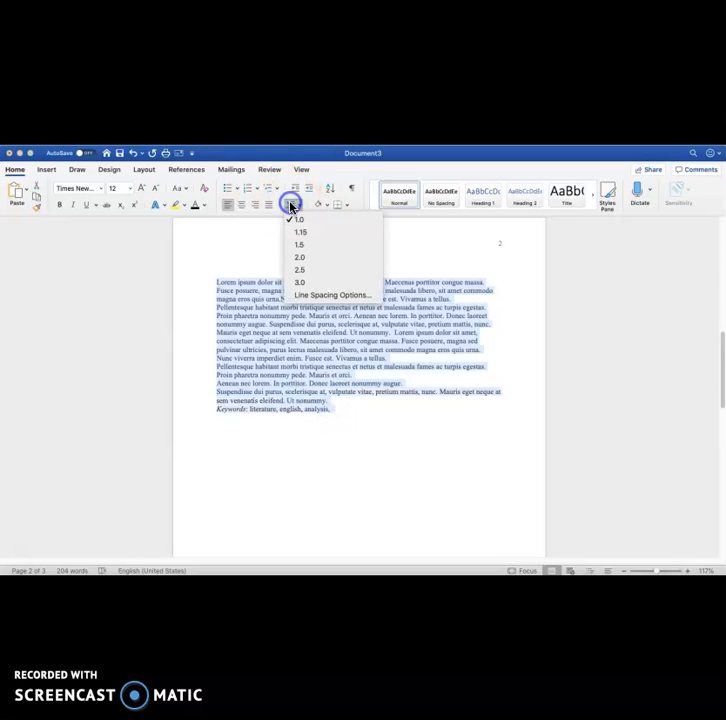
click(298, 258)
click(316, 389)
scroll(316, 390, down, 2)
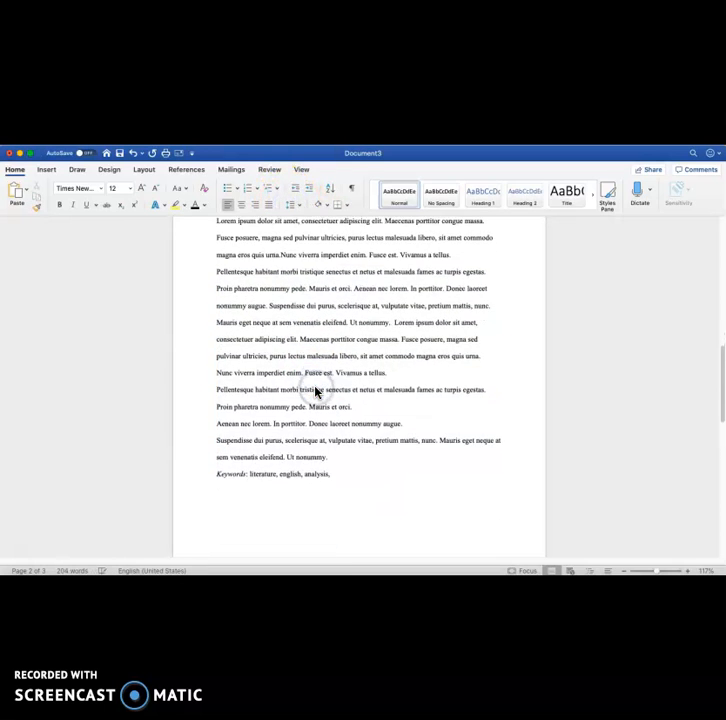
- Review the abstract page from its heading down to the Keywords line, checking the spacing and paragraph alignment
scroll(316, 390, down, 2)
scroll(270, 410, up, 3)
scroll(410, 340, up, 2)
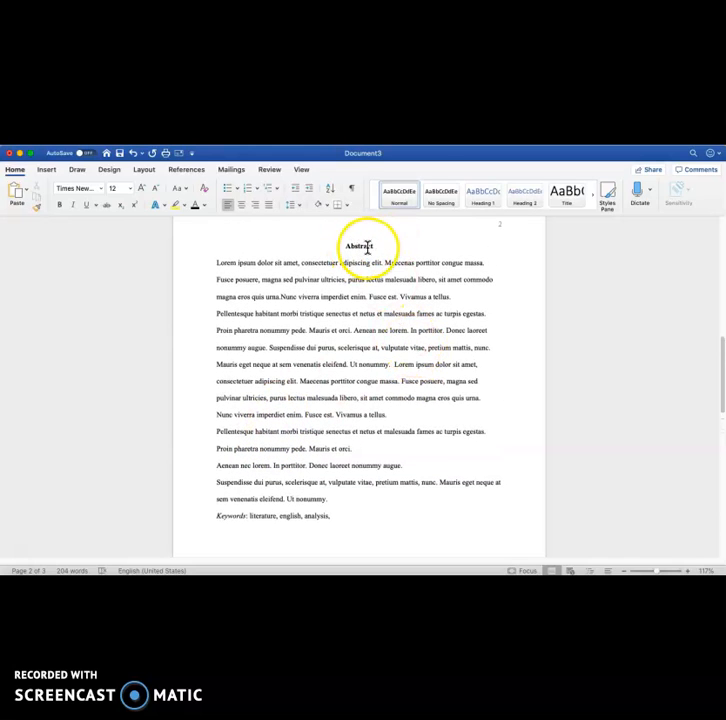
click(217, 262)
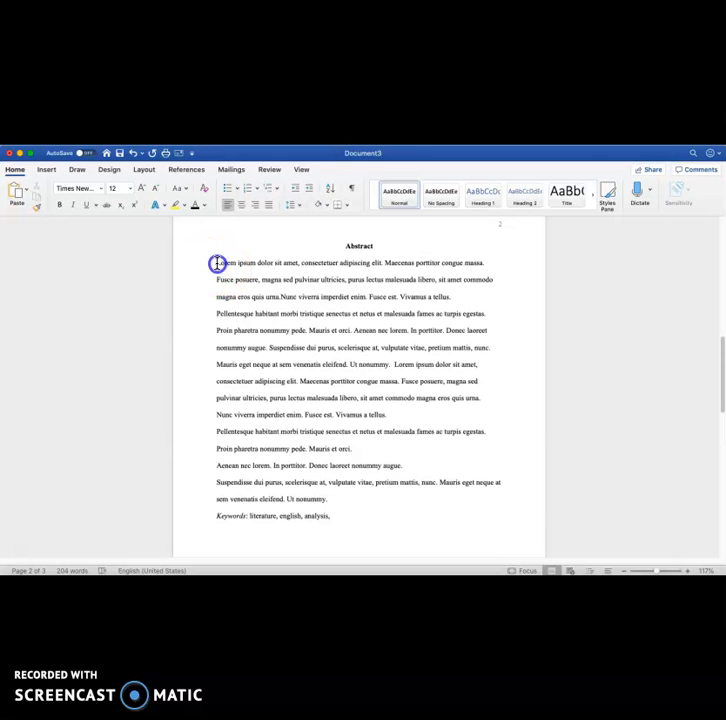
drag(217, 263, 269, 335)
click(216, 465)
scroll(216, 465, down, 5)
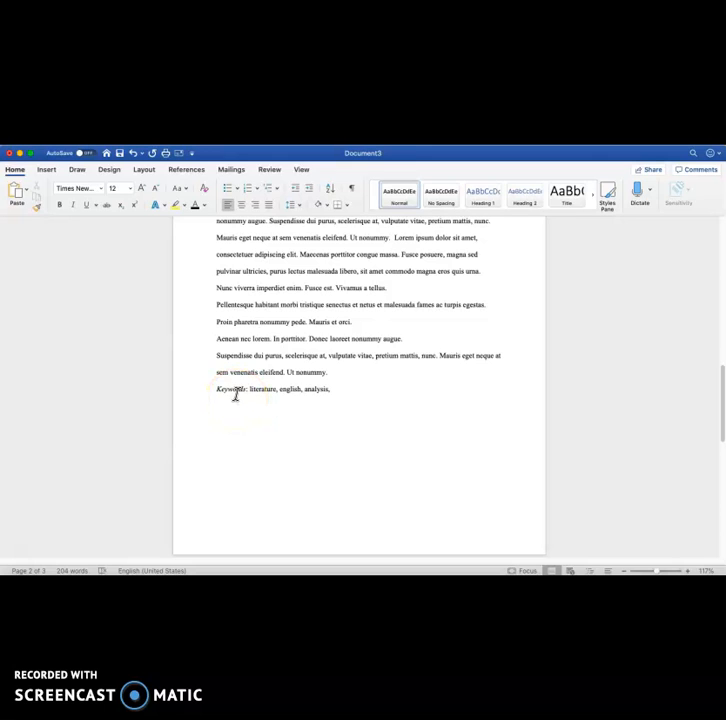
scroll(290, 387, down, 2)
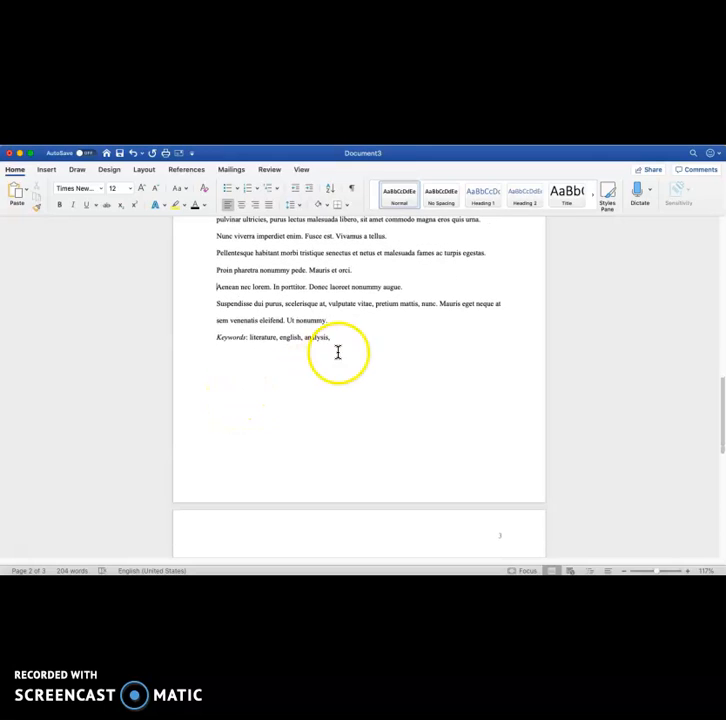
scroll(350, 334, down, 2)
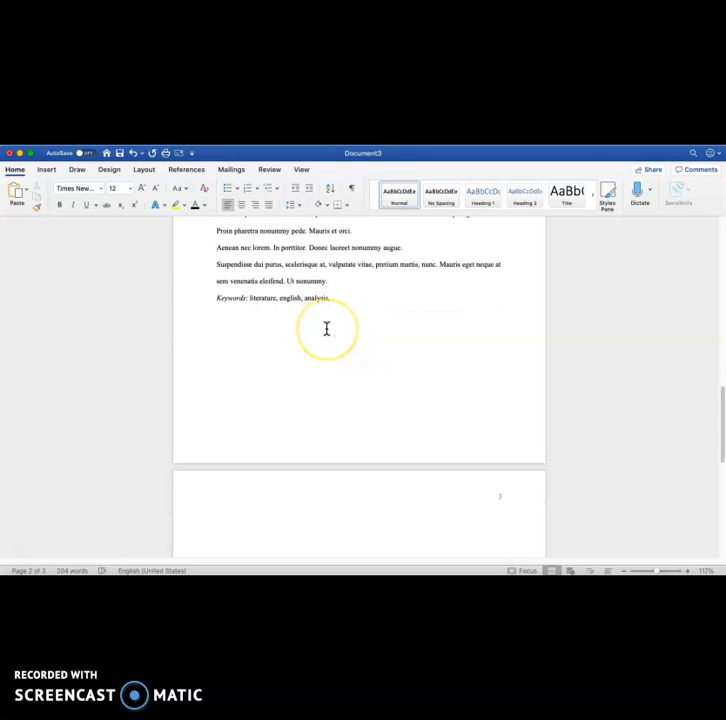
- Enter the heading "Paper's Title" at the start of page 3, bold and centred
scroll(318, 340, down, 4)
click(311, 415)
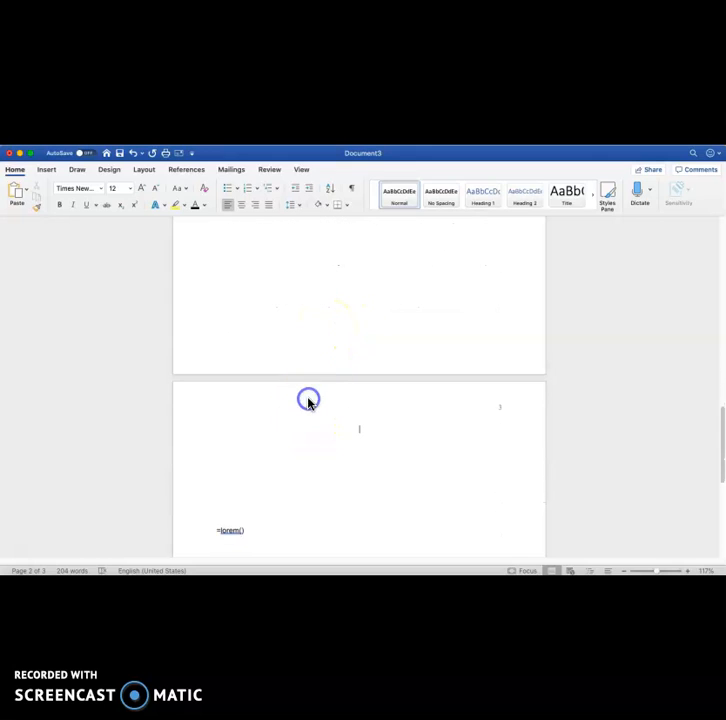
scroll(330, 400, down, 4)
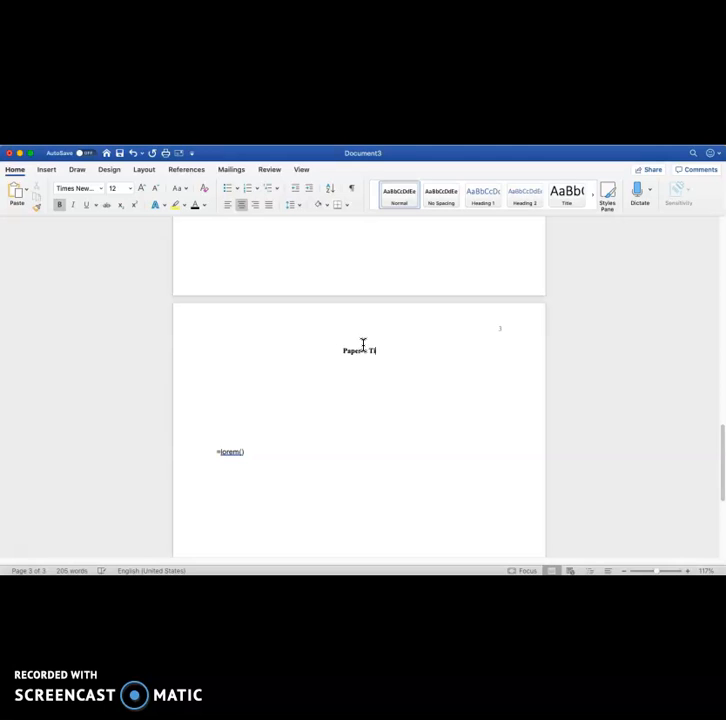
triple_click(345, 352)
click(60, 203)
click(60, 205)
click(59, 206)
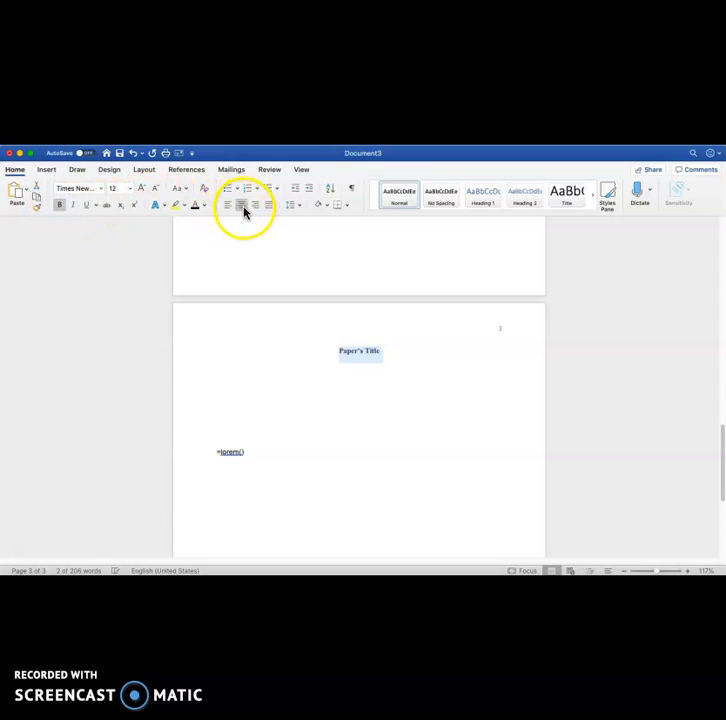
click(123, 192)
click(329, 382)
- Left-align the line below the "Paper's Title" heading and fill the body with repeated =lorem() placeholder text
scroll(329, 382, down, 1)
click(357, 332)
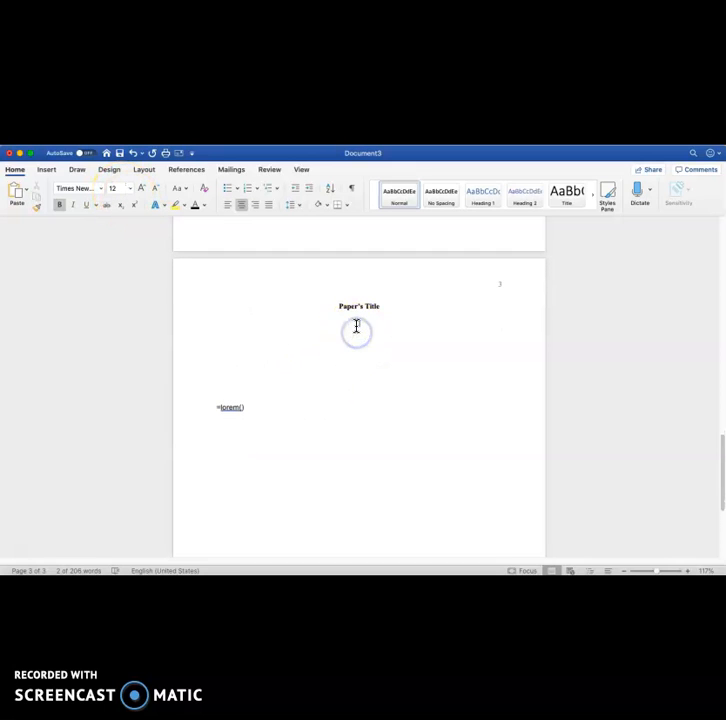
click(226, 205)
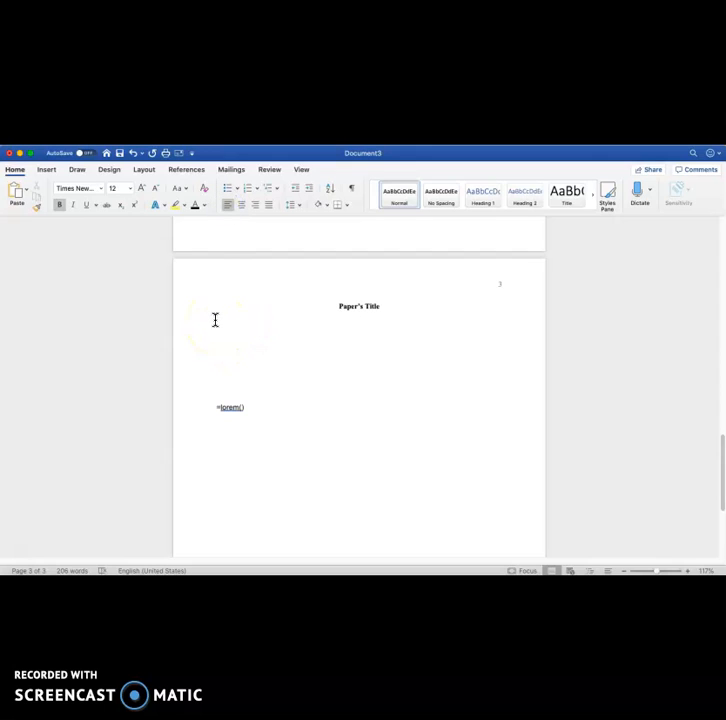
click(216, 317)
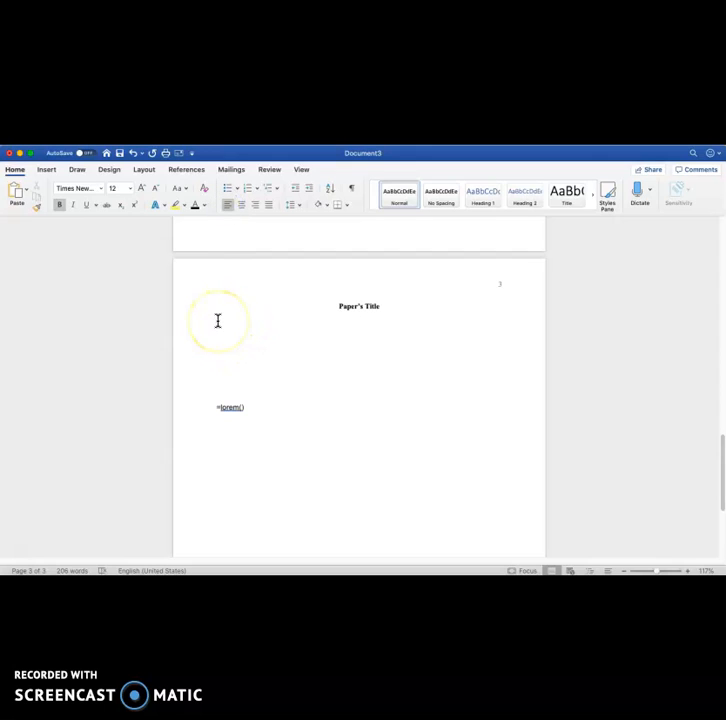
text(=lorem())
key(Return)
key(Return)
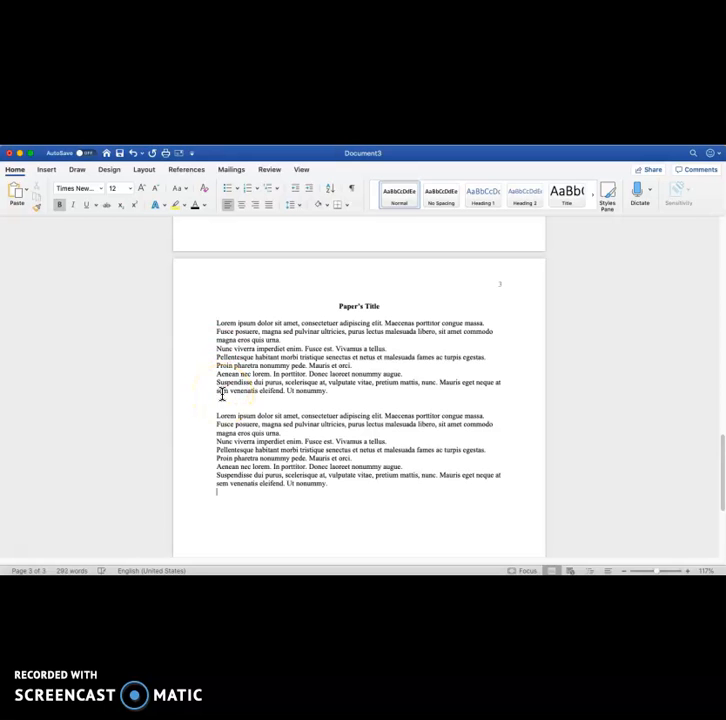
text(=lorem())
key(Return)
- Set the line spacing of the body text under "Paper's Title" to 2.0
drag(217, 247, 338, 502)
click(289, 204)
click(295, 257)
- Remove the blank line between the body's placeholder passages and indent the first line of the opening paragraph
click(239, 389)
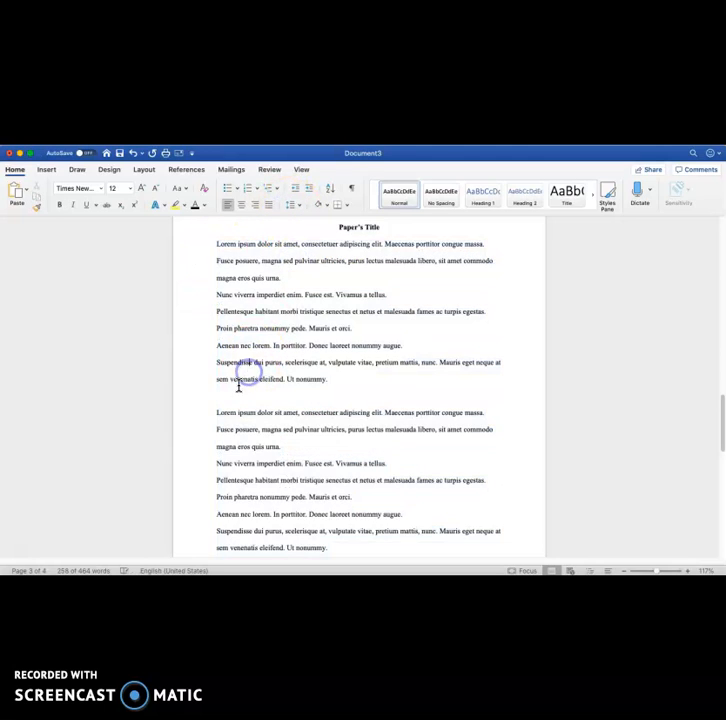
key(BackSpace)
click(214, 244)
key(Tab)
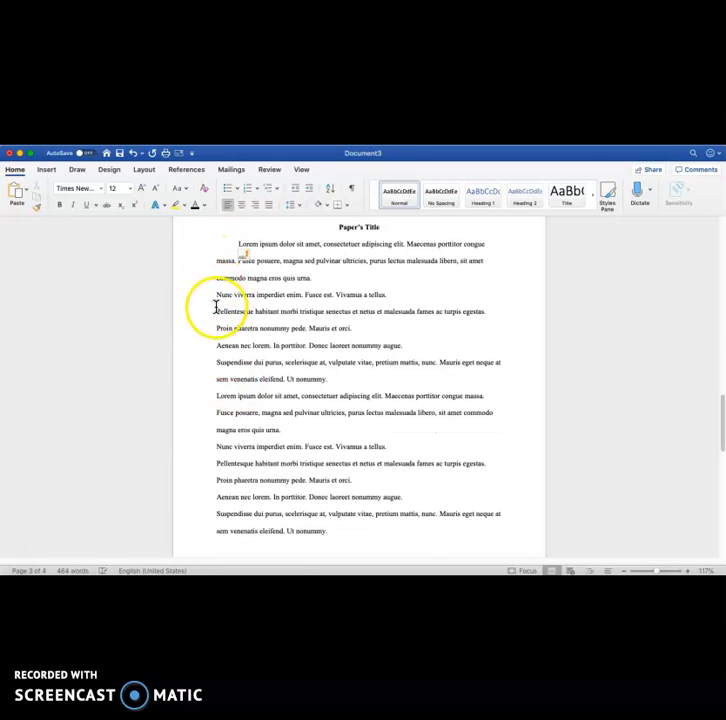
- Indent the "Suspendisse dui purus" paragraph and the second "Nunc viverra" paragraph, and join the first "Nunc viverra" line to the opening paragraph
click(214, 362)
key(Tab)
click(212, 446)
key(Tab)
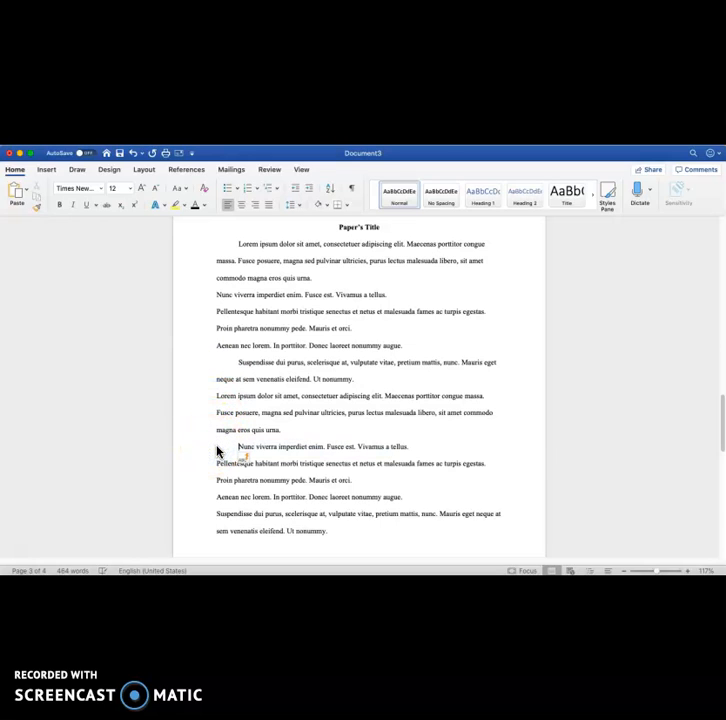
click(218, 295)
key(BackSpace)
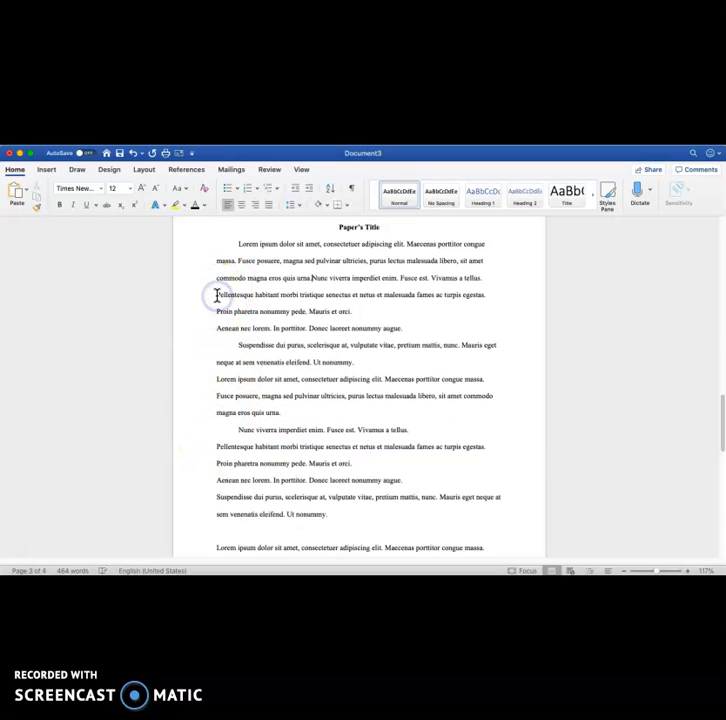
- Remove the blank line above the last "Lorem ipsum" passage on page 3 and indent its first line
scroll(229, 341, down, 4)
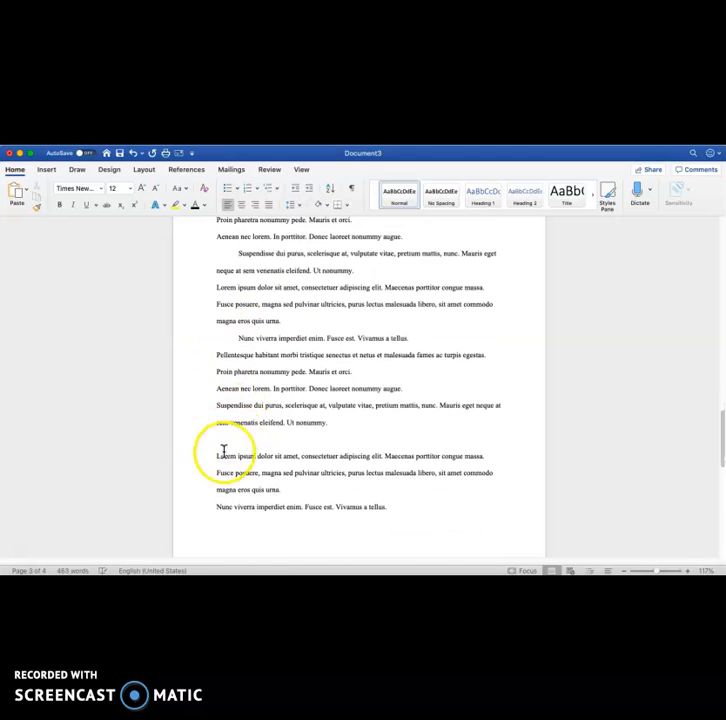
click(217, 456)
key(BackSpace)
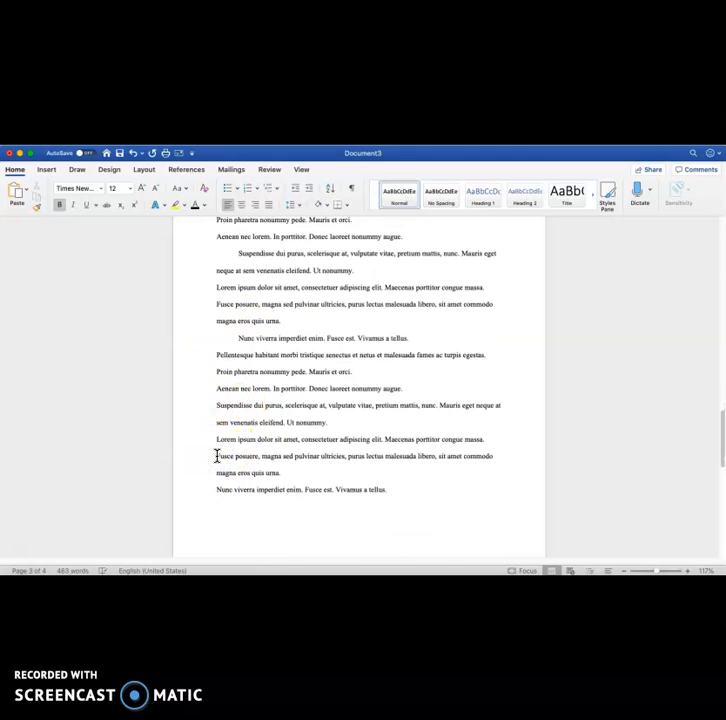
key(Tab)
- Merge the "Nunc viverra", "Aenean nec lorem" and "Suspendisse" lines of the last passage into a single paragraph
click(215, 486)
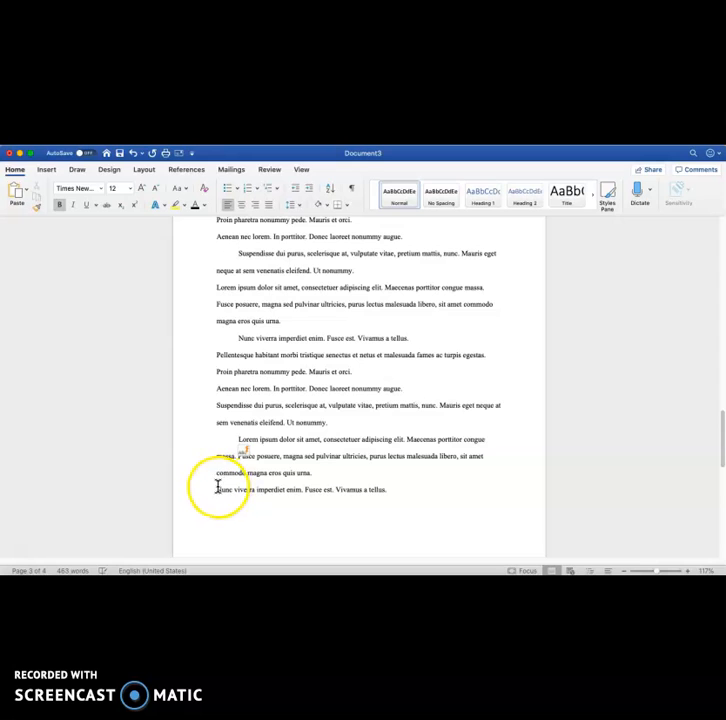
key(BackSpace)
scroll(332, 497, down, 2)
scroll(367, 414, up, 2)
scroll(367, 414, down, 3)
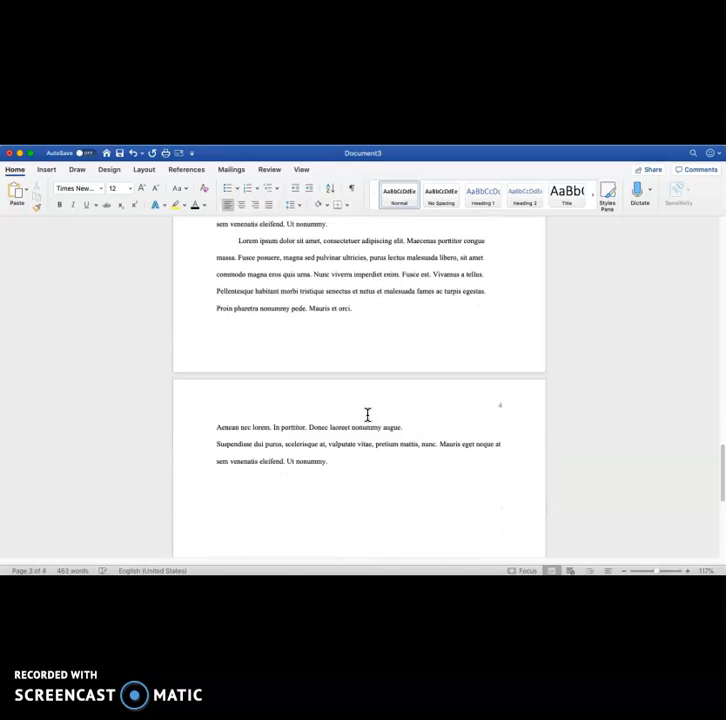
click(215, 419)
key(BackSpace)
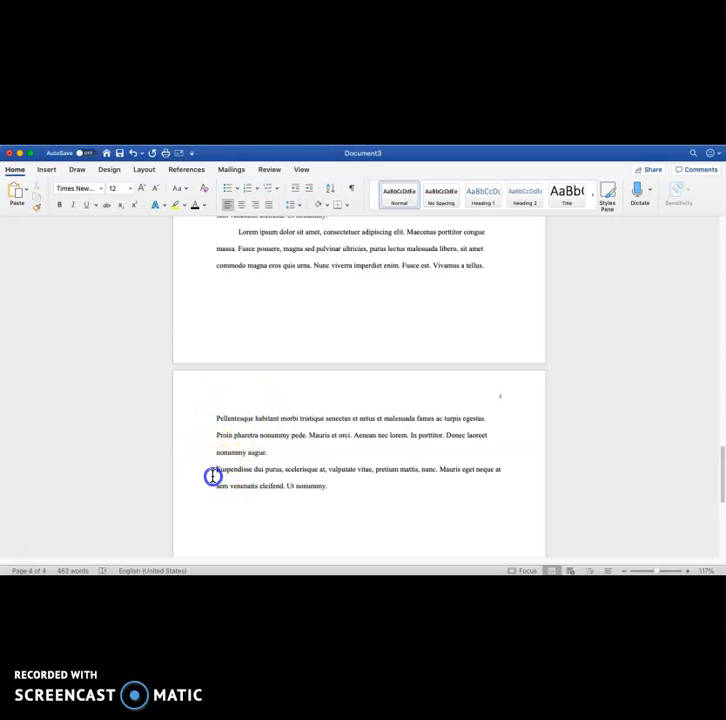
click(213, 476)
key(BackSpace)
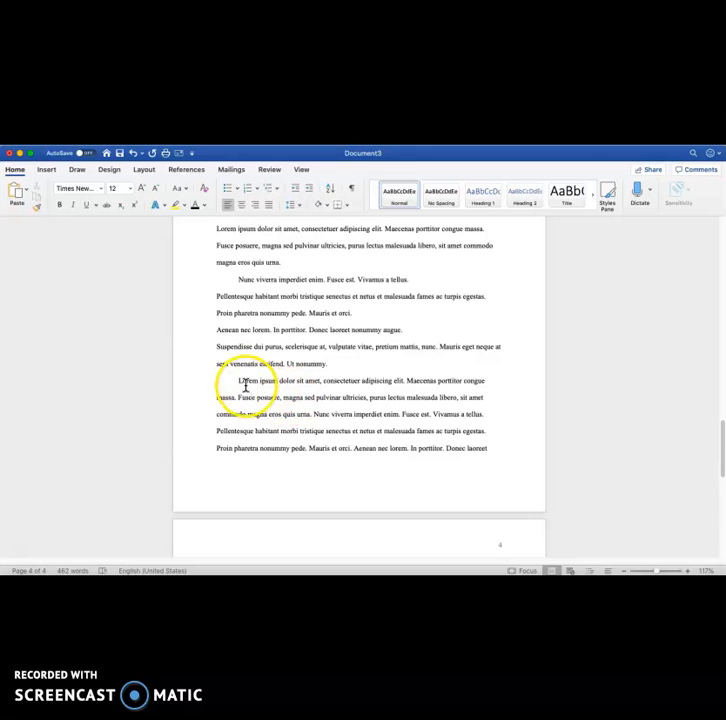
- Join the "Aenean nec lorem" and "Suspendisse" lines above the last passage to the text before them, keeping a space before "Suspendisse"
click(216, 330)
key(BackSpace)
click(218, 346)
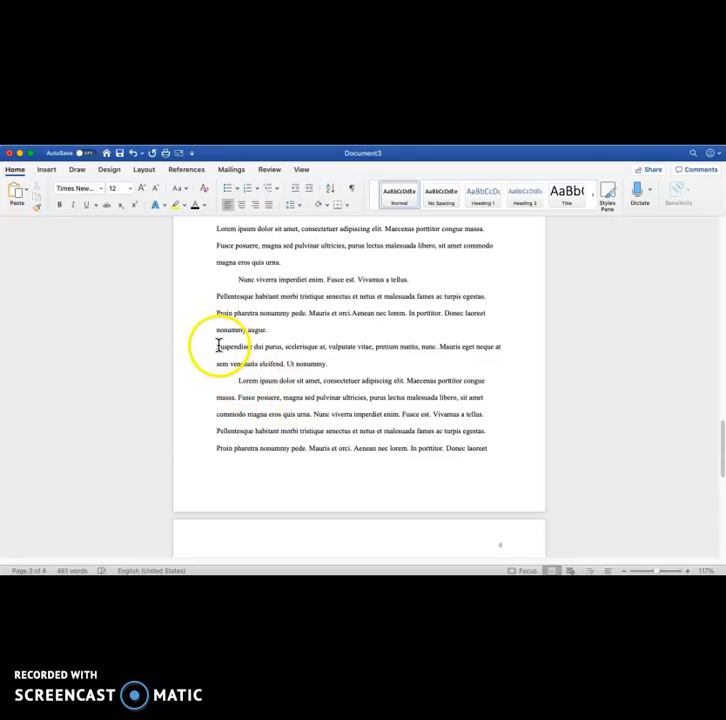
key(BackSpace)
key(BackSpace)
text(S)
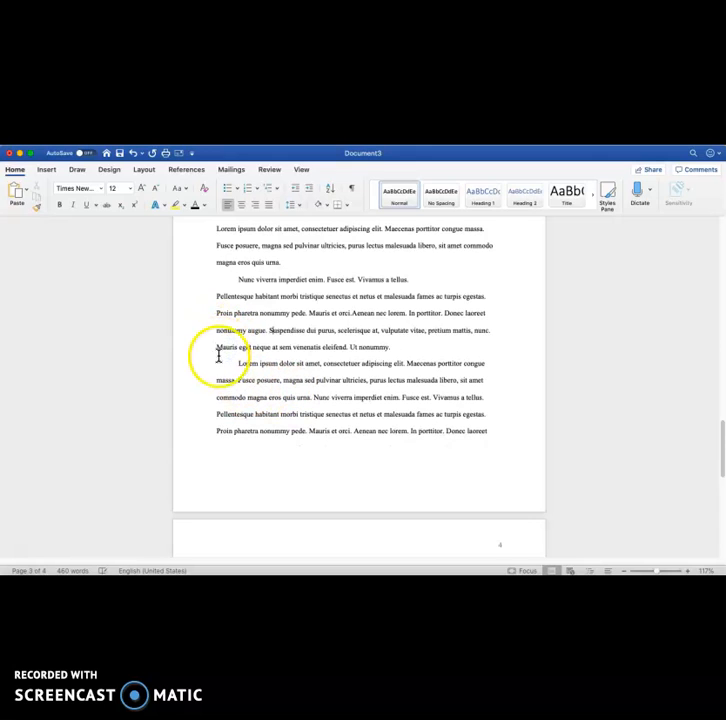
- Delete the two lines of body text that spill over onto page 4
scroll(220, 360, down, 3)
scroll(221, 364, up, 1)
drag(390, 518, 214, 481)
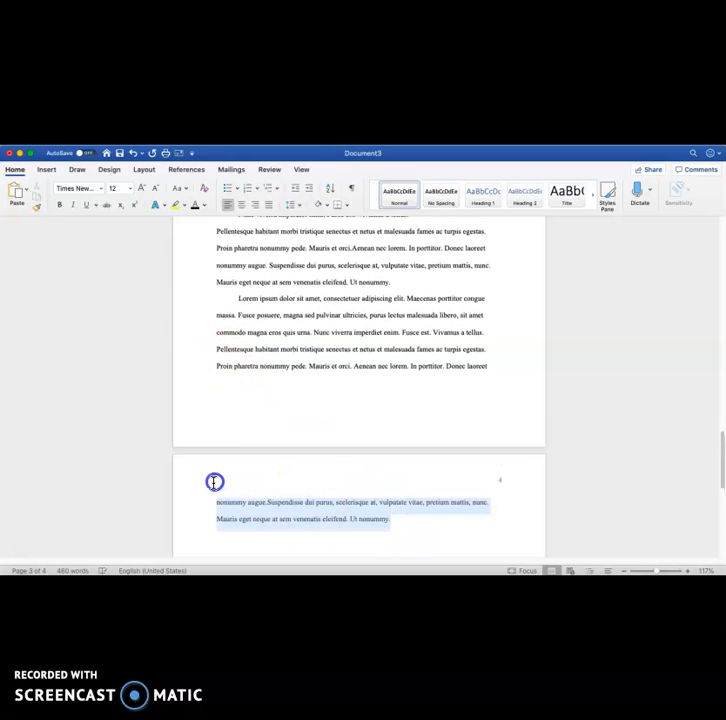
key(BackSpace)
- Join the "Aenean nec lorem" line to the opening paragraph under "Paper's Title"
scroll(212, 481, up, 10)
click(330, 437)
scroll(330, 437, up, 2)
scroll(407, 415, down, 1)
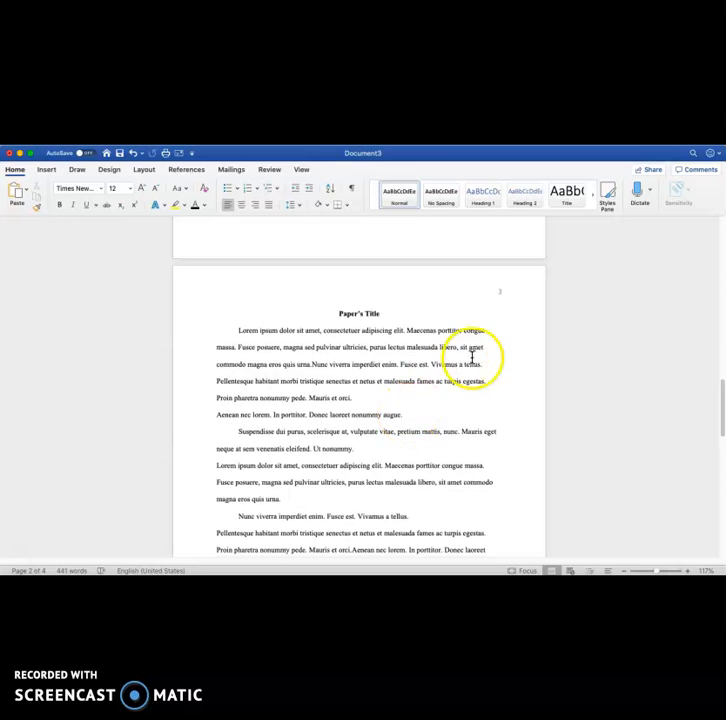
scroll(470, 355, down, 1)
scroll(463, 288, down, 1)
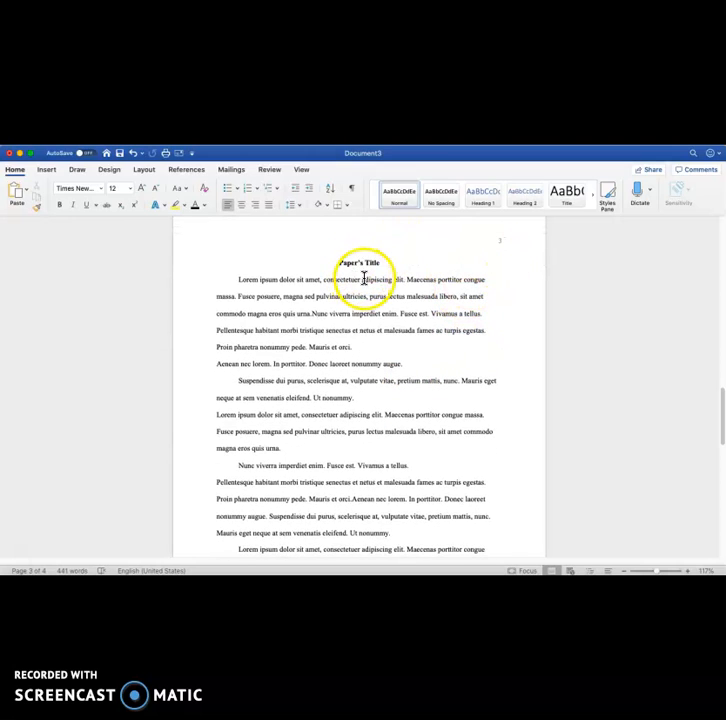
scroll(368, 256, down, 2)
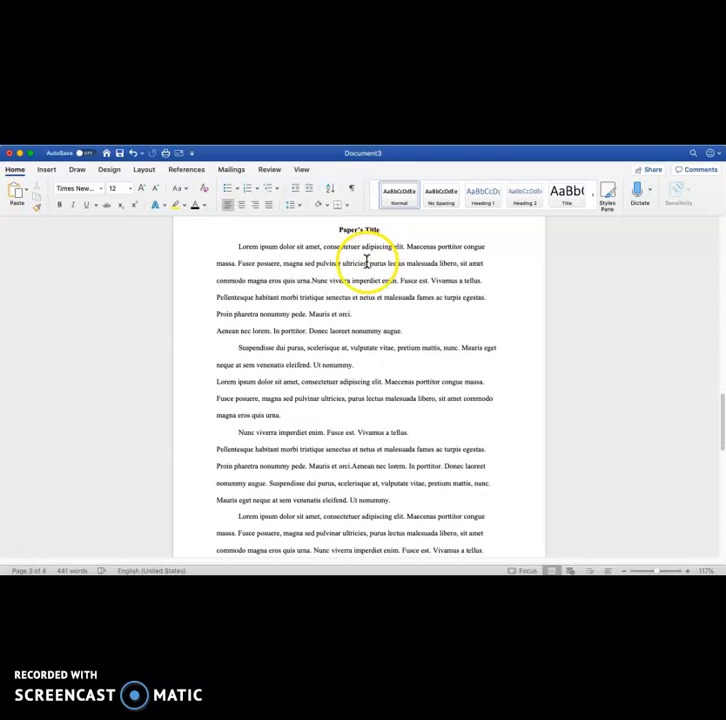
click(214, 333)
key(BackSpace)
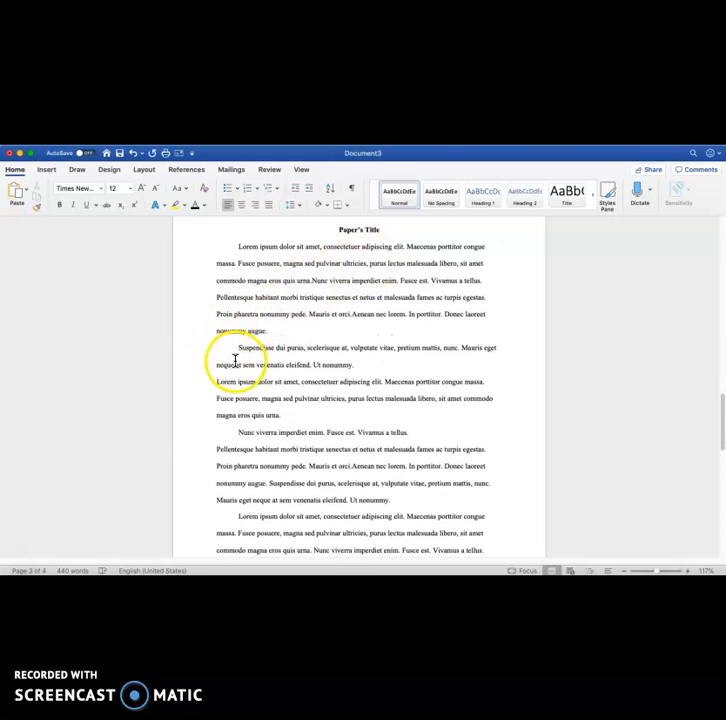
- Enter the bold, centred heading "References" at the start of page 4
scroll(306, 358, down, 6)
scroll(306, 358, down, 12)
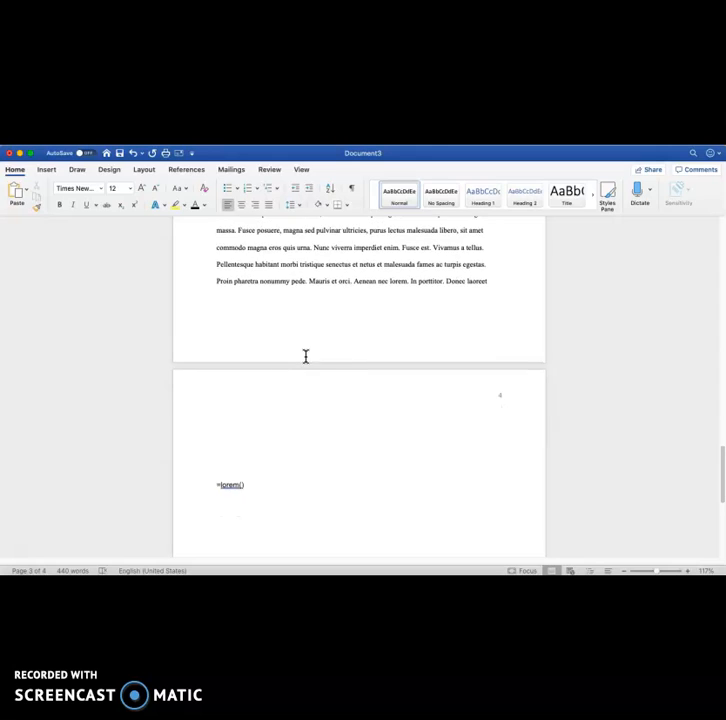
click(332, 354)
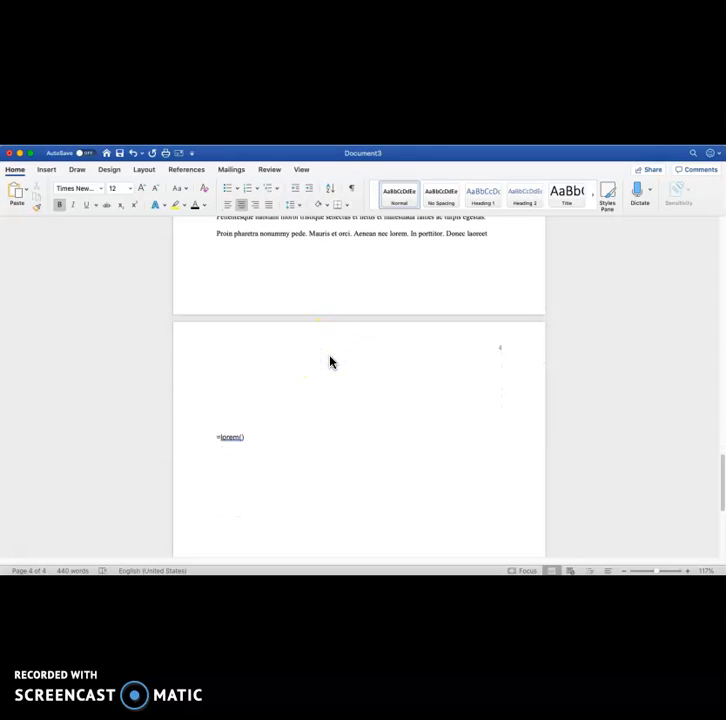
text(References)
click(358, 377)
double_click(356, 375)
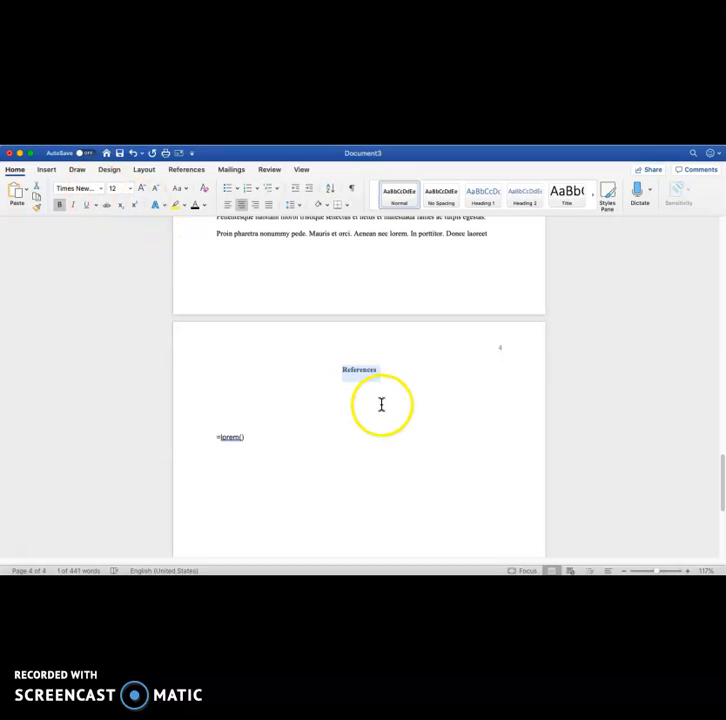
- Replace the leftover text under "References" with the reference templates for Periodicals, Books and Electronic Sources
scroll(371, 374, down, 1)
click(253, 362)
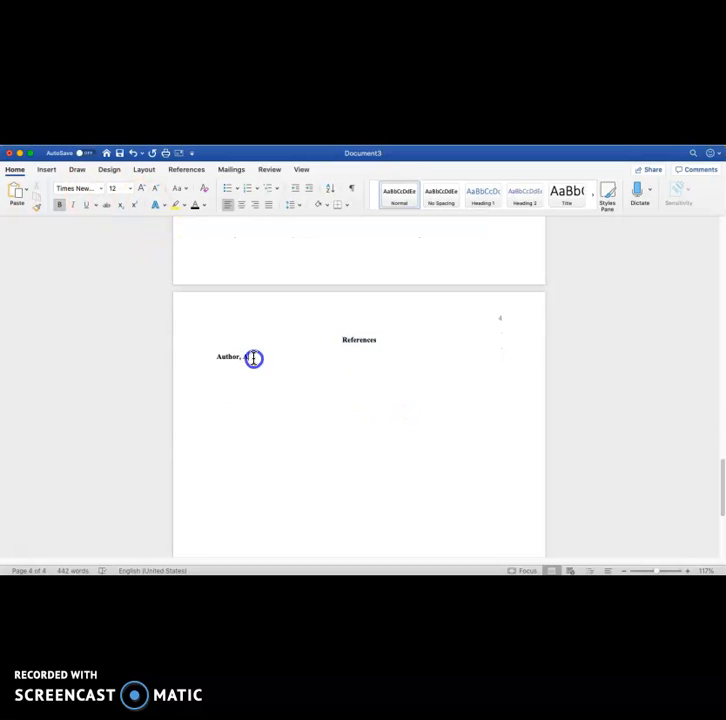
drag(253, 360, 211, 356)
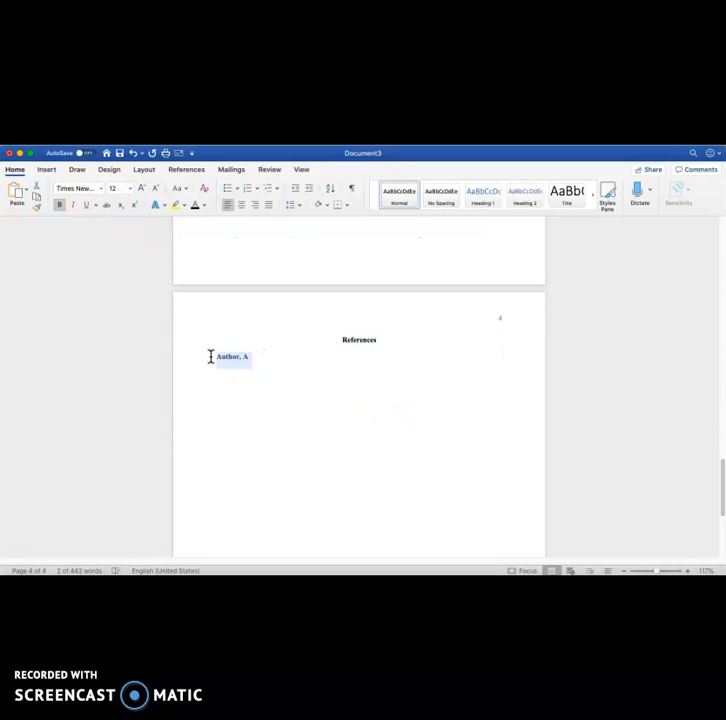
key(BackSpace)
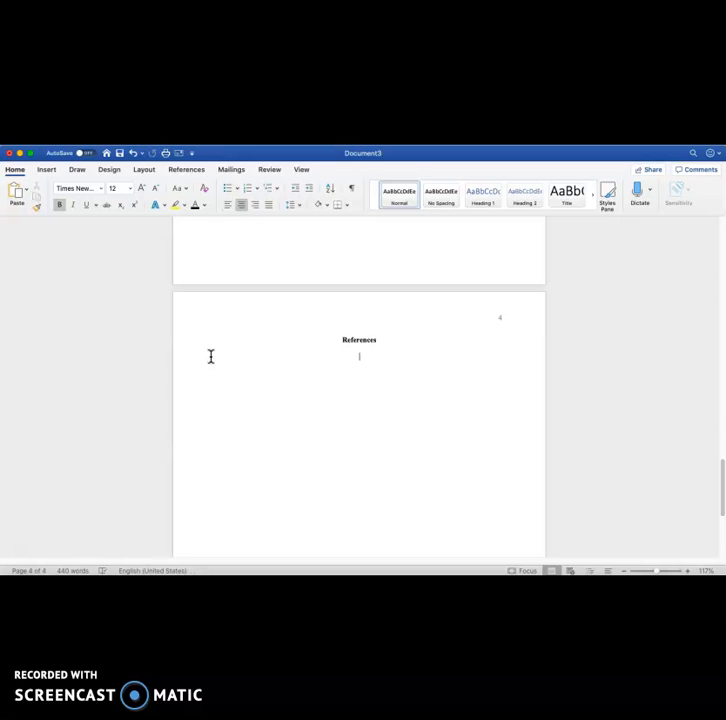
text(Periodicals: Author, A. A., Author, B. B., & Author, C. C. (Year). Title of article. Title of Periodical, volume number(issue number), pages. https://doi.org/xx.xxx/yyyy Books: Author, A. A. (Year of publication). Title of work: Capital letter also for subtitle. Publisher Name. Electronic Sources: Last name, F. M. (Year, Month Date). Title of page. Site name. URL)
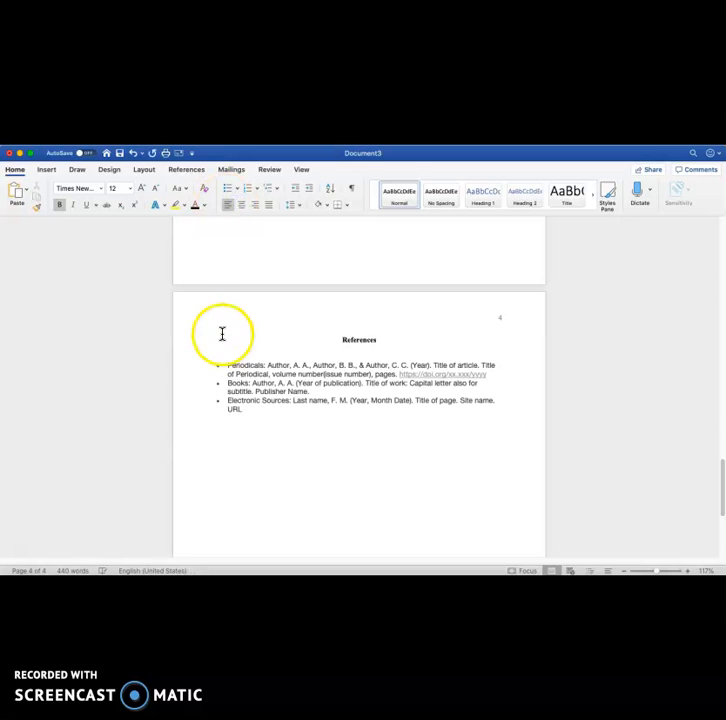
- Remove the bullets from the three reference templates and align them with the left margin
click(224, 366)
key(BackSpace)
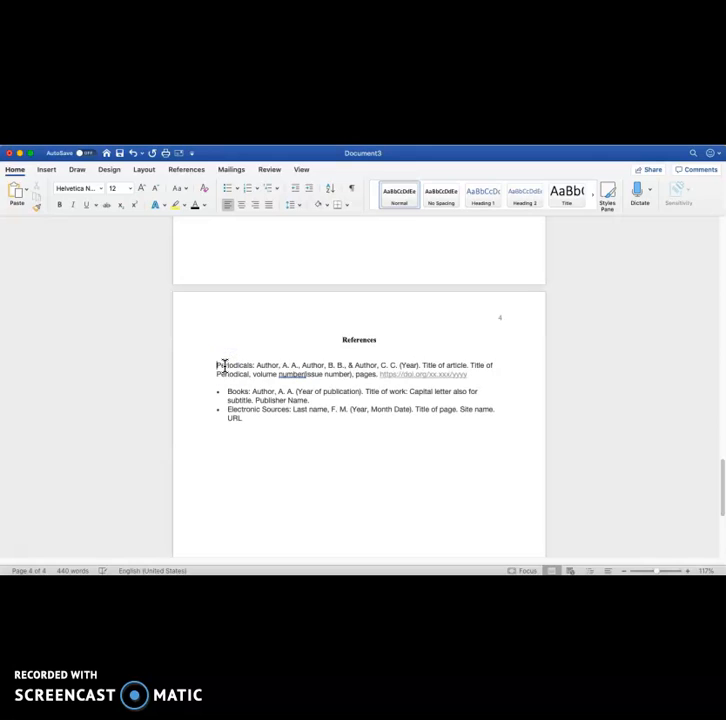
click(227, 390)
key(BackSpace)
key(BackSpace)
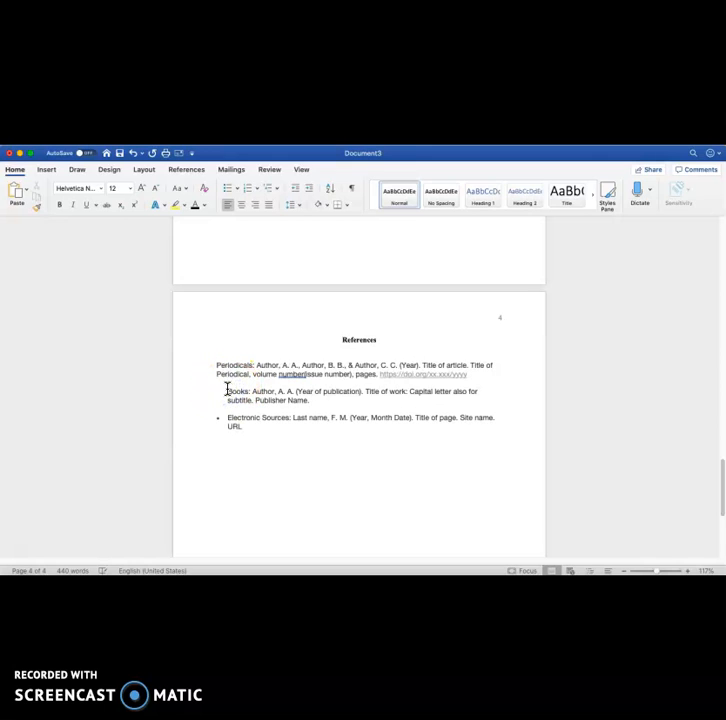
click(226, 418)
key(BackSpace)
key(BackSpace)
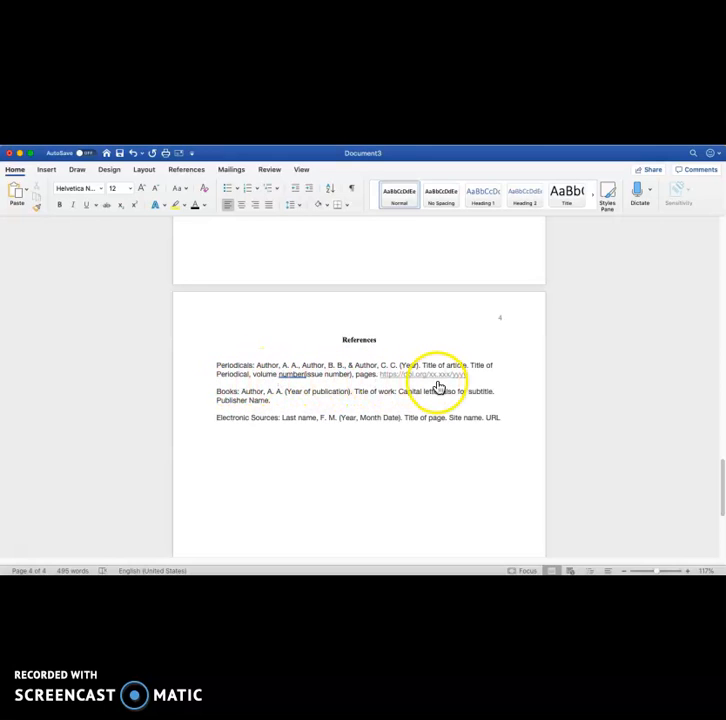
- Delete the labels "Periodicals:", "Books:" and "Electronic Sources:" from the start of the three references
drag(252, 364, 219, 364)
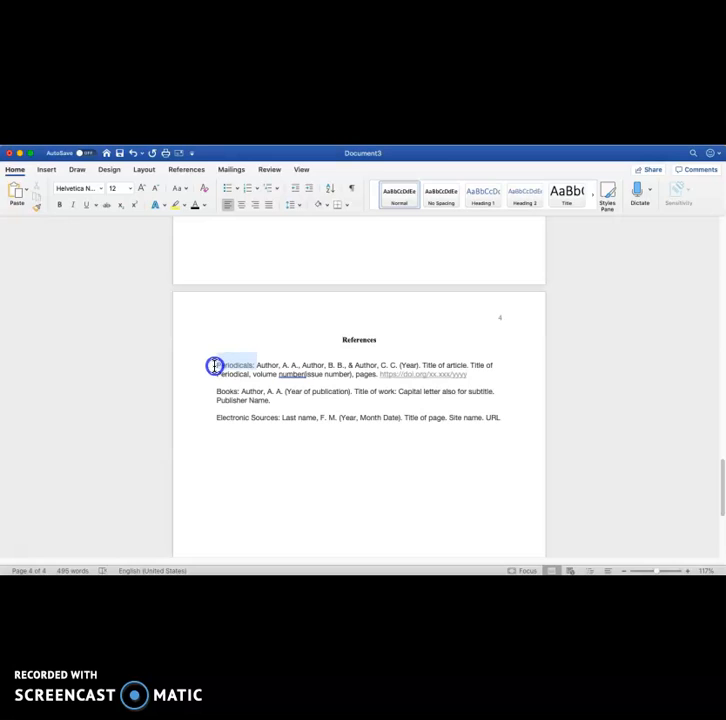
key(BackSpace)
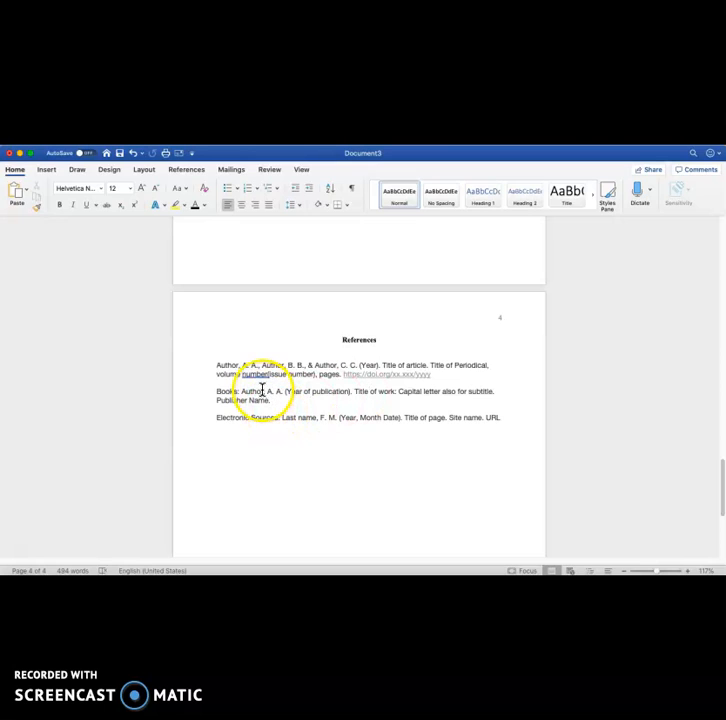
drag(238, 390, 211, 390)
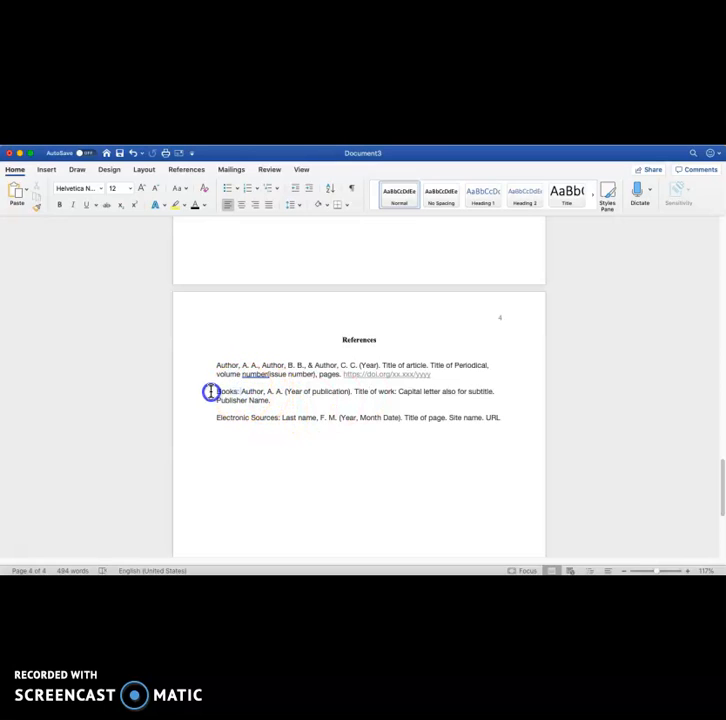
key(BackSpace)
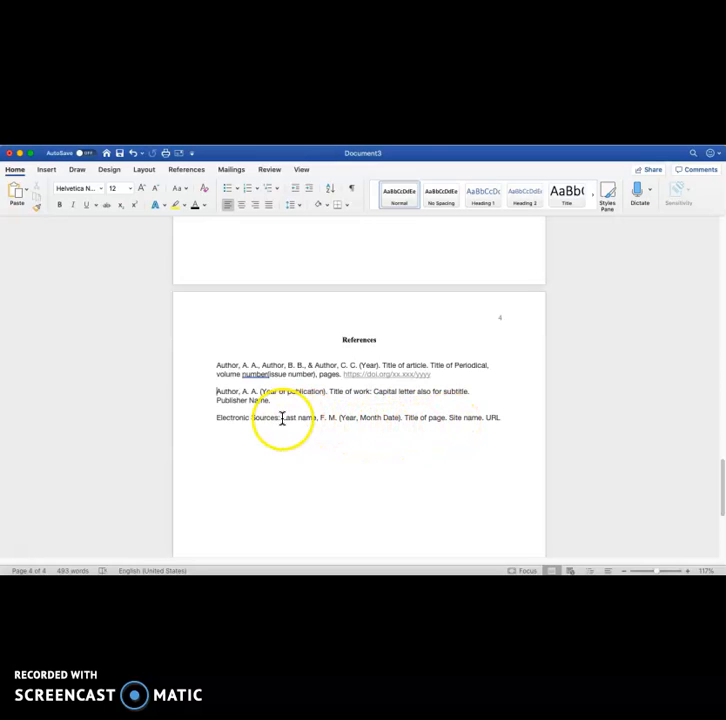
drag(279, 418, 205, 418)
key(BackSpace)
scroll(120, 470, down, 1)
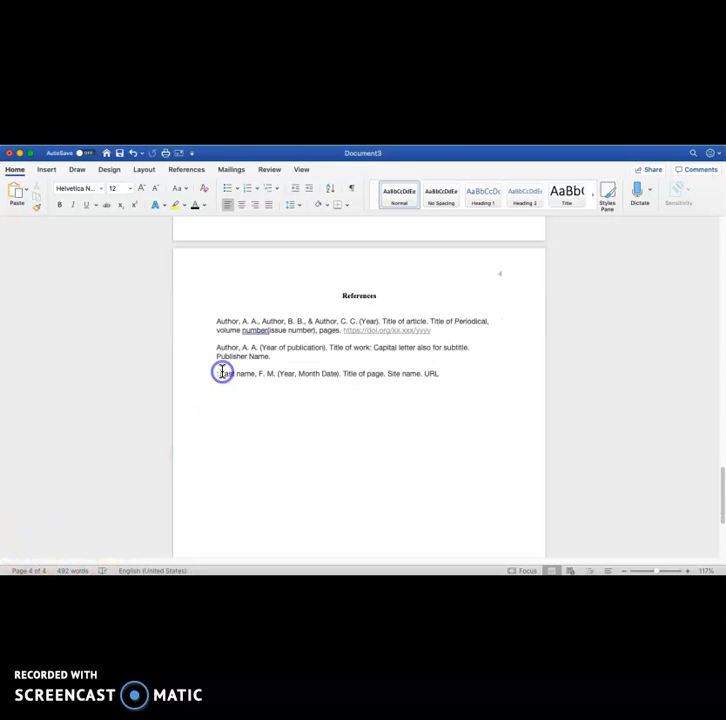
click(224, 340)
click(216, 372)
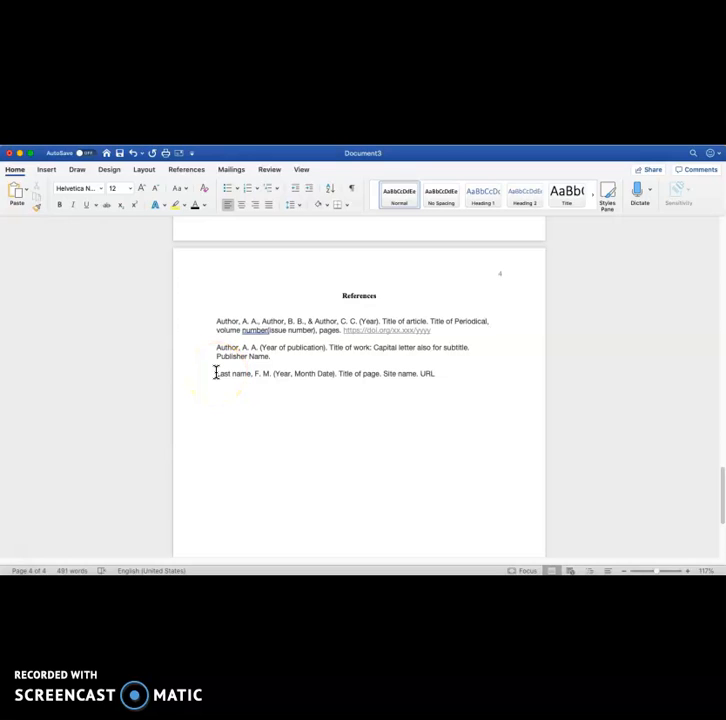
- Apply a 0.5" hanging indent to the first reference, the periodical article entry
click(227, 368)
click(215, 328)
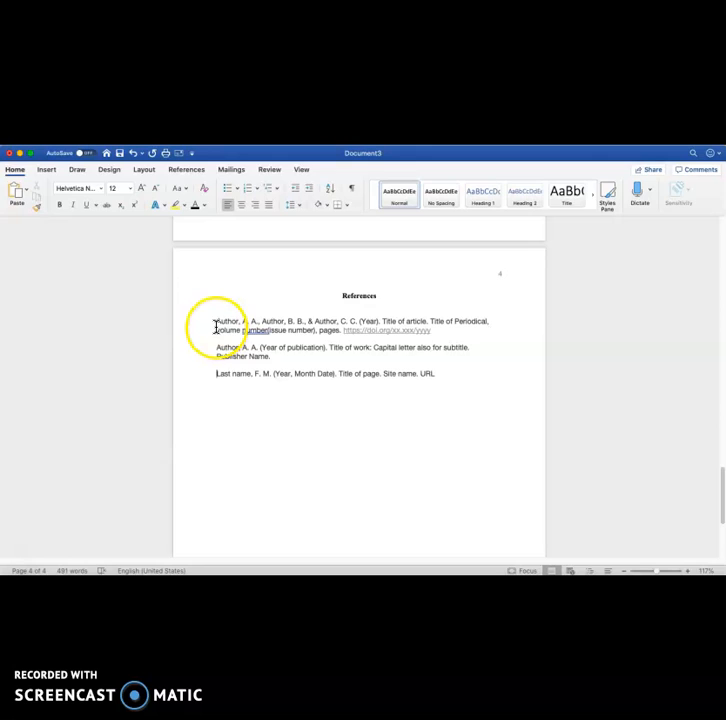
drag(214, 320, 438, 330)
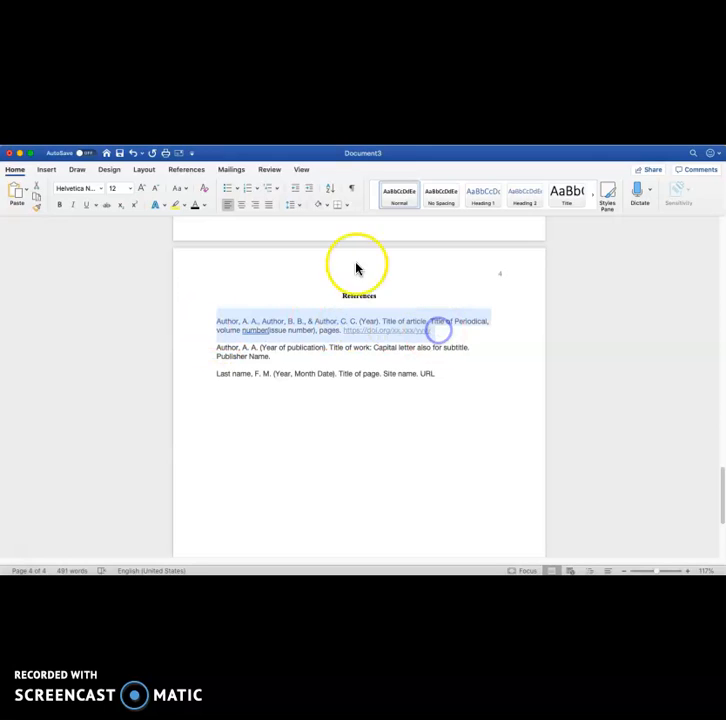
click(299, 206)
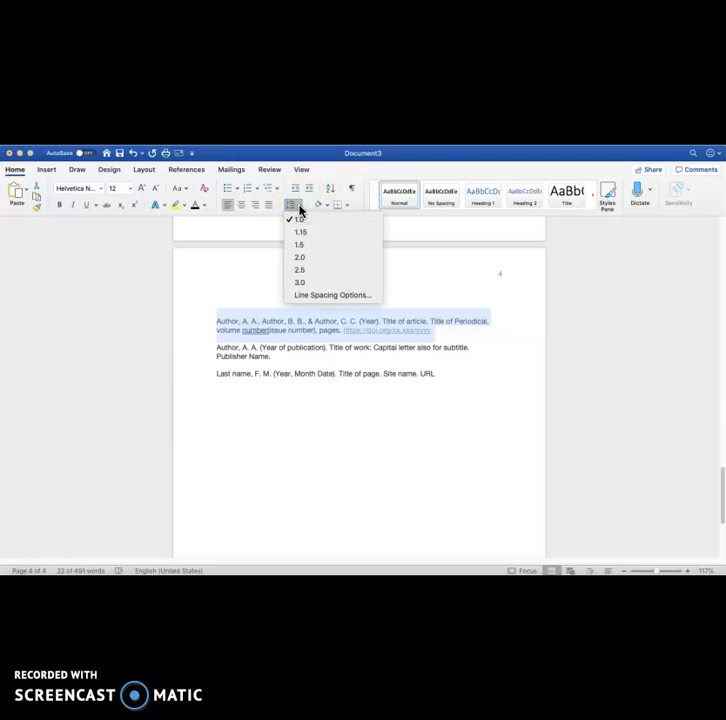
click(313, 296)
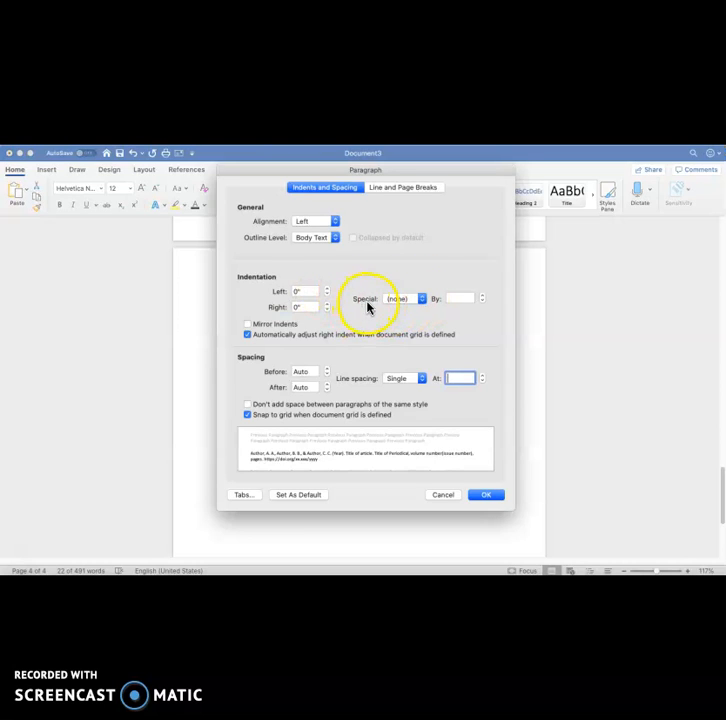
click(424, 299)
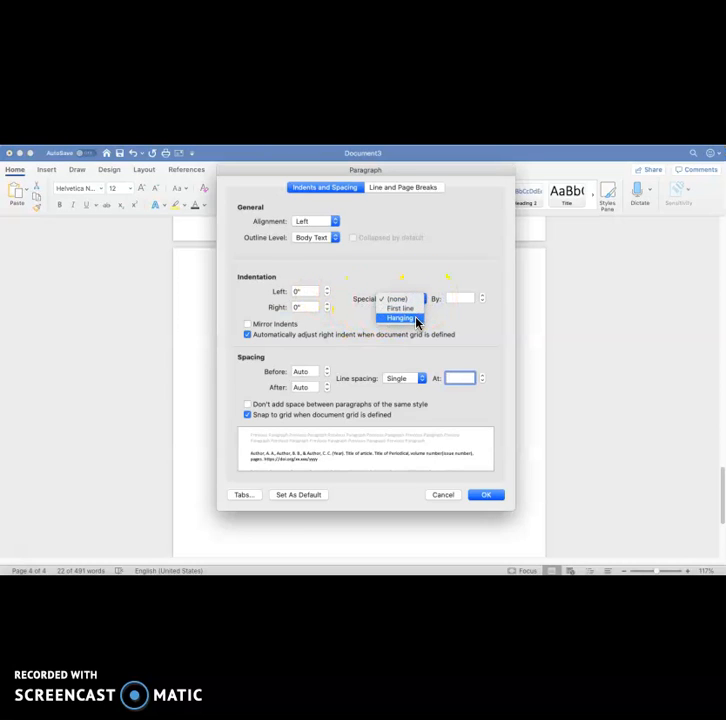
click(416, 319)
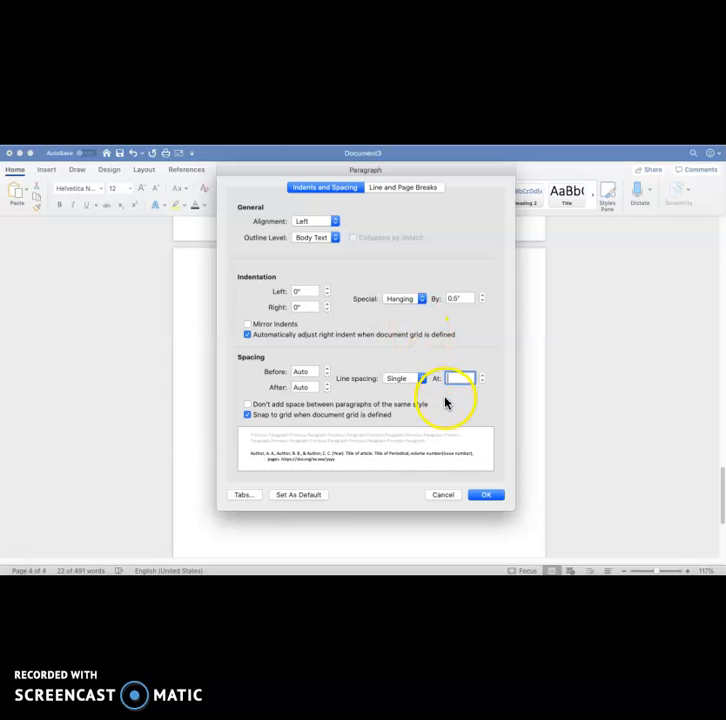
click(485, 492)
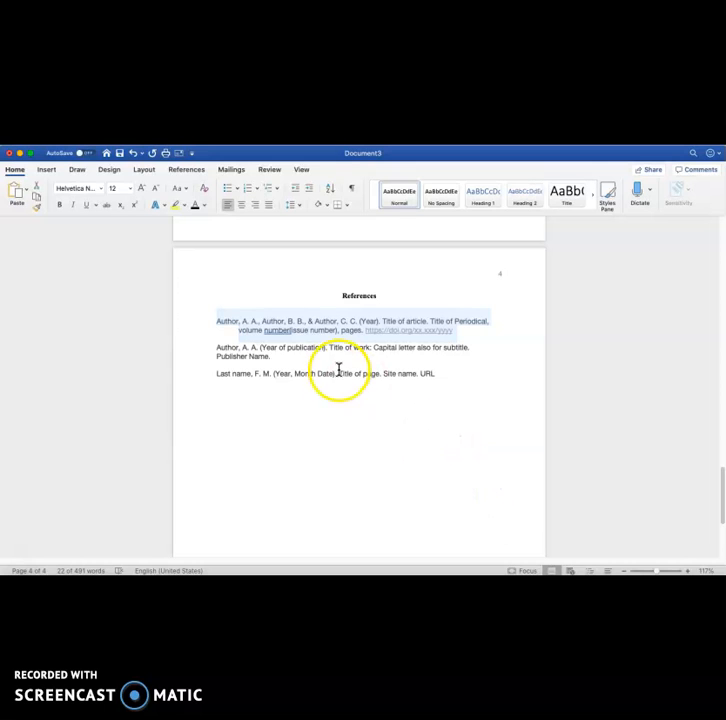
- Apply a hanging indent to the second reference, the book entry ending in "Publisher Name."
click(224, 333)
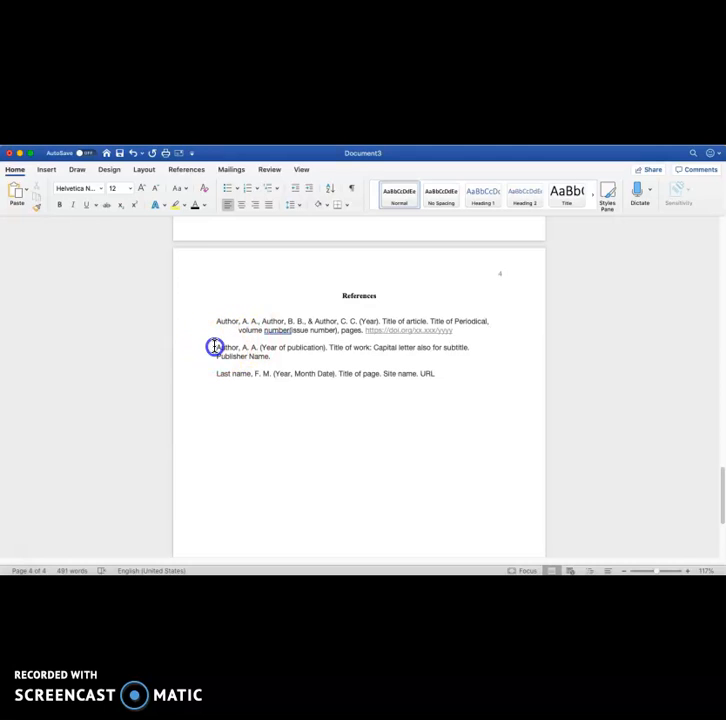
drag(214, 346, 311, 358)
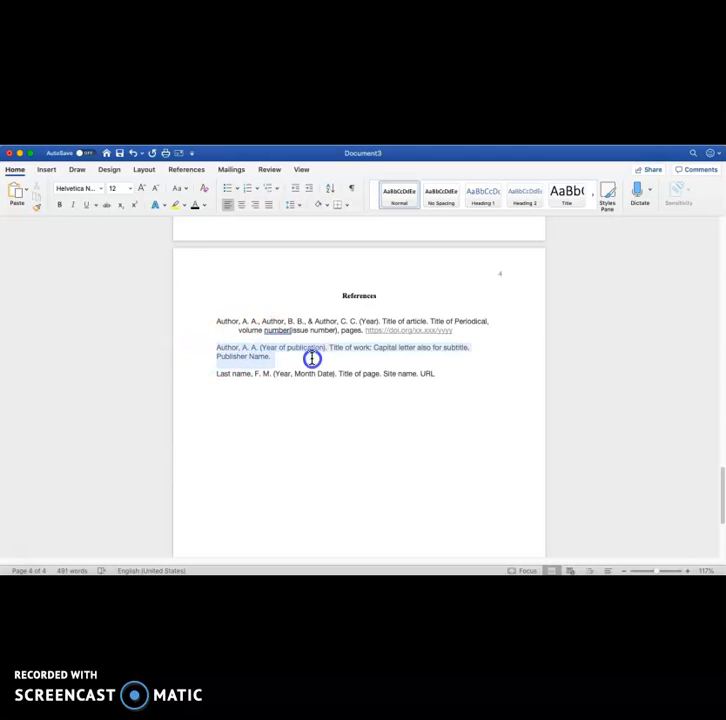
click(298, 205)
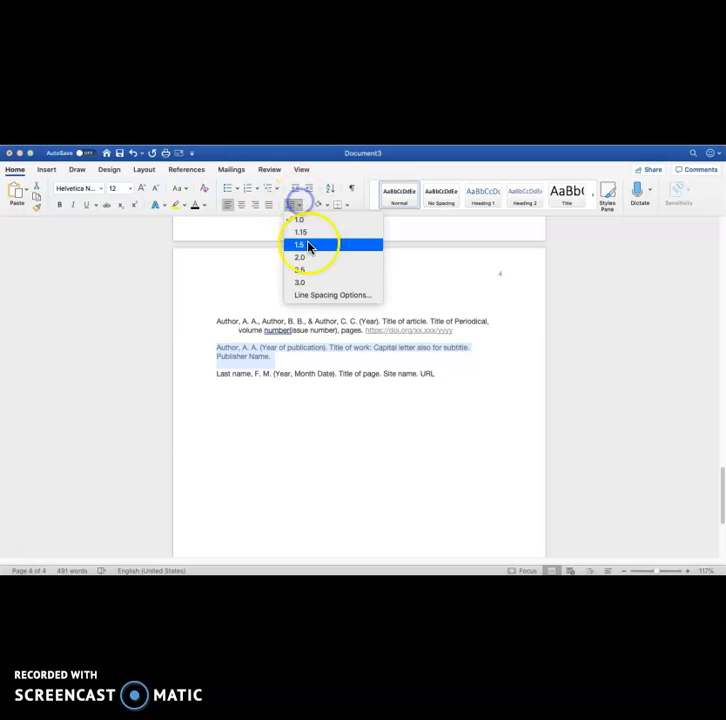
click(316, 294)
click(405, 298)
click(406, 318)
click(484, 494)
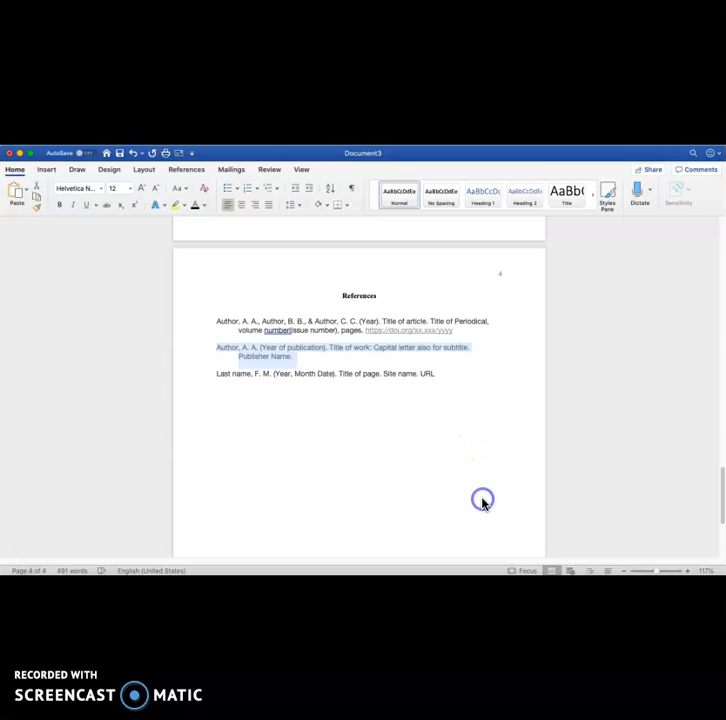
click(259, 380)
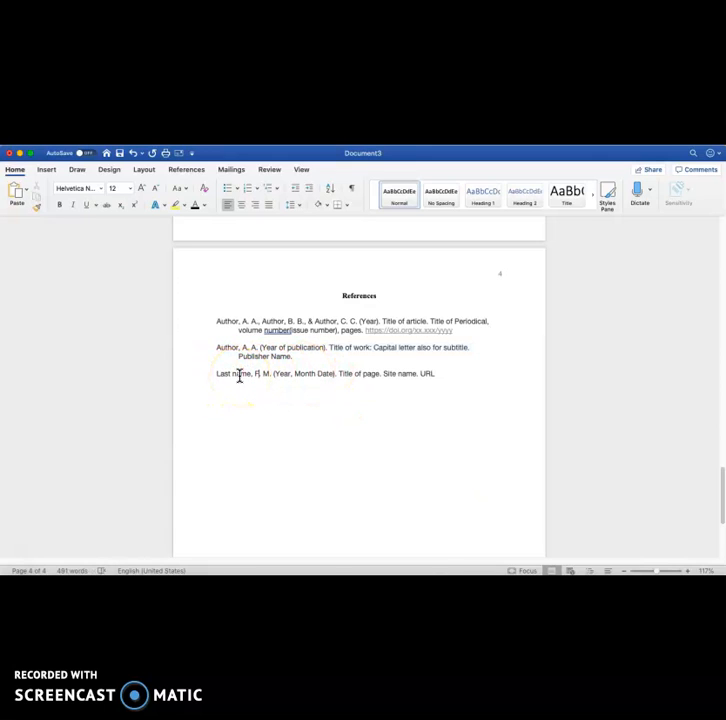
click(259, 374)
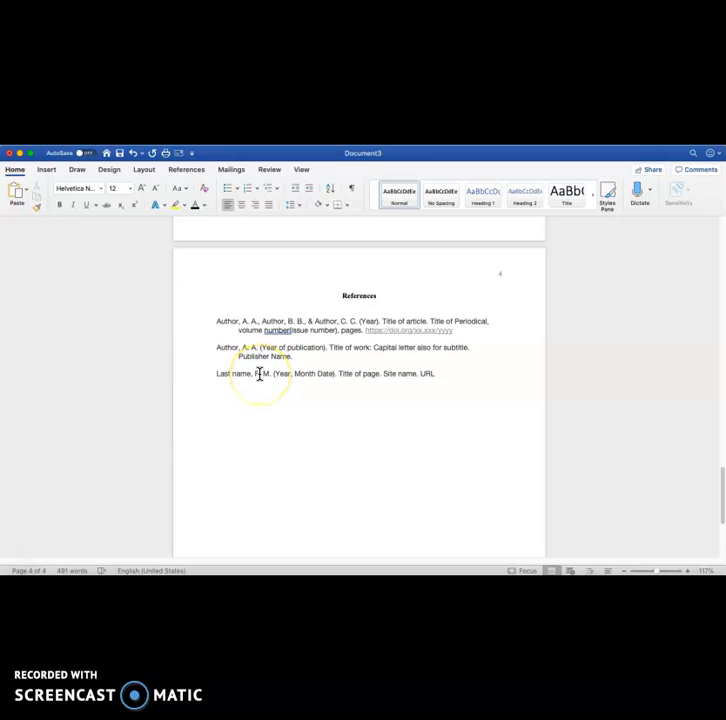
scroll(254, 356, down, 3)
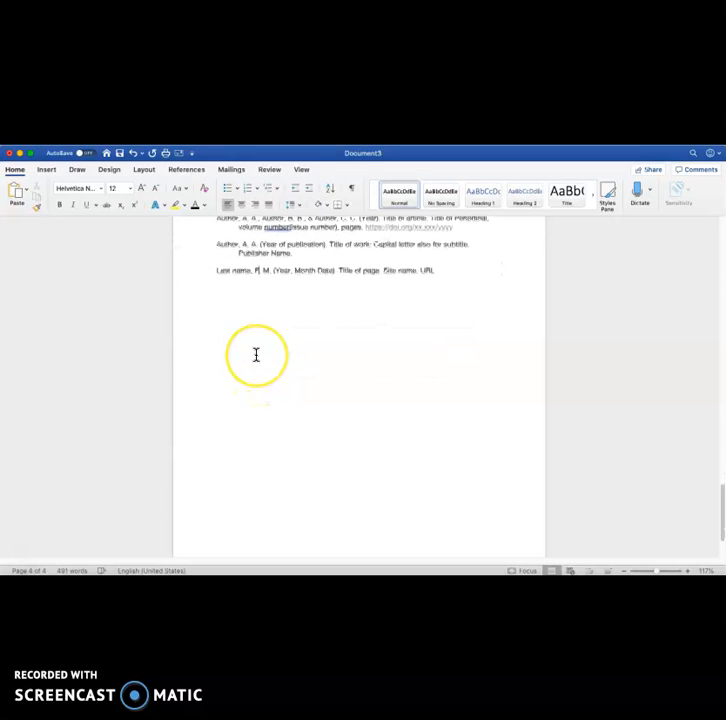
scroll(285, 353, up, 1)
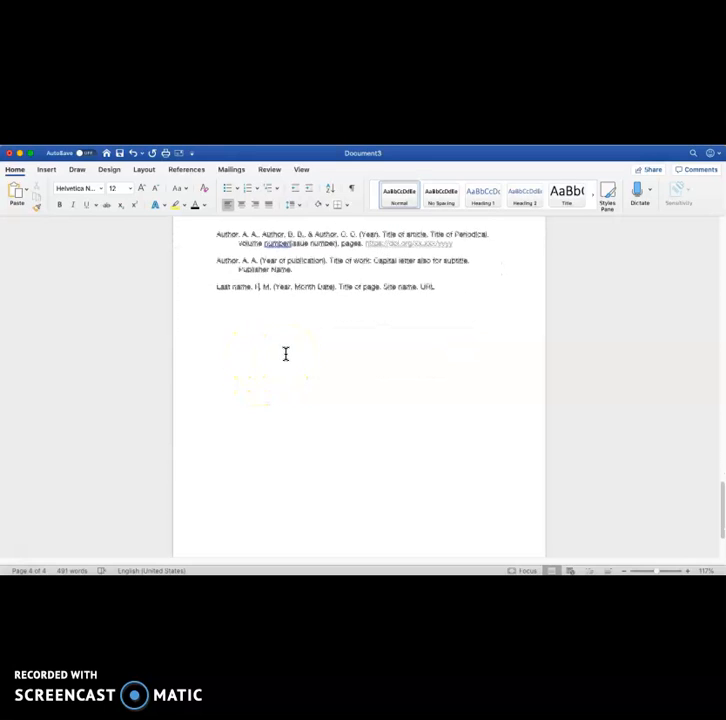